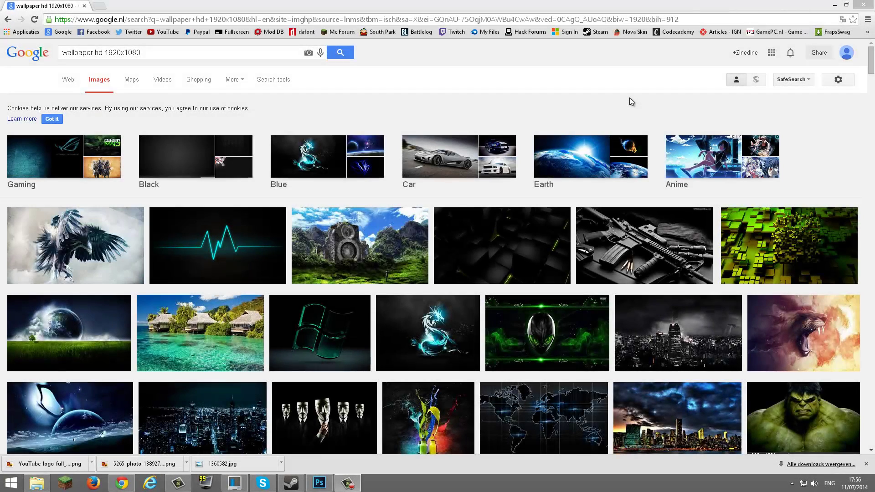
# Open the Google Images preview of the dark glowing-cubes wallpaper from wallconvert.com
pyautogui.rightClick(630, 98)
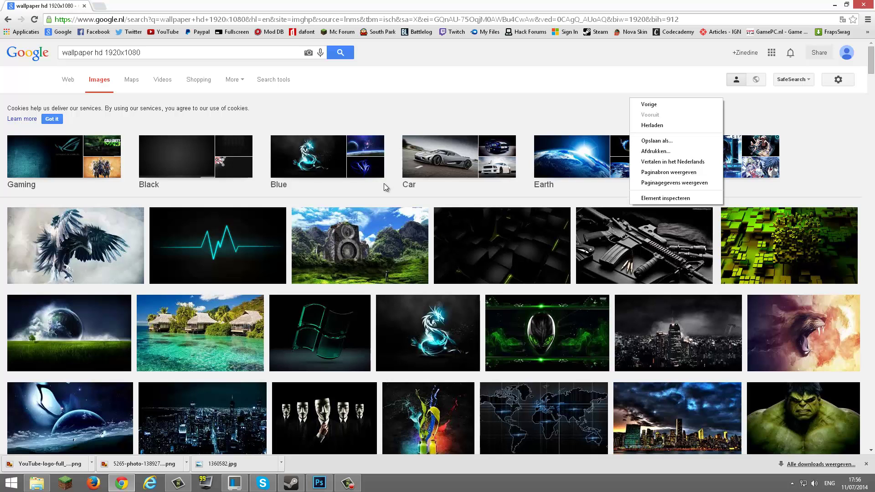
pyautogui.click(392, 132)
pyautogui.click(490, 250)
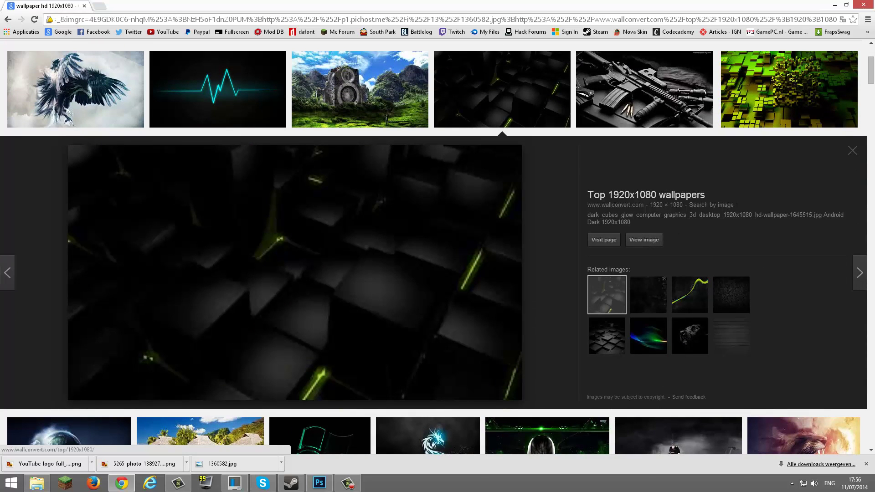
pyautogui.click(853, 151)
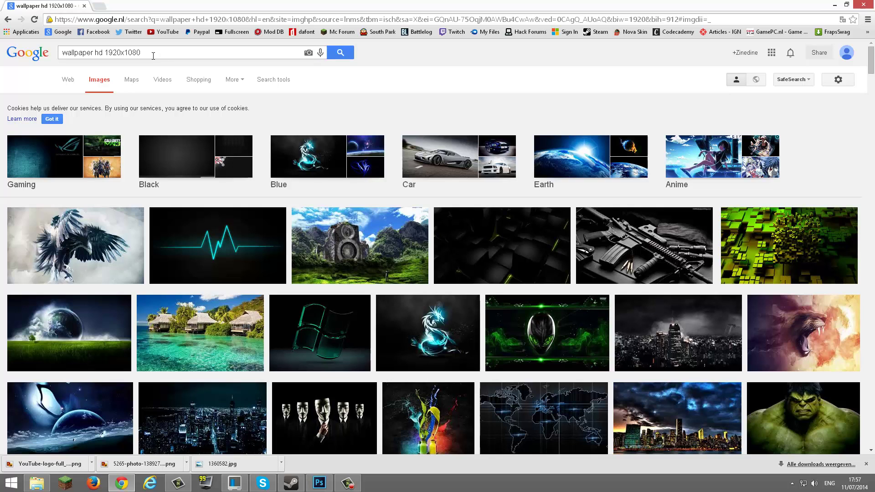
pyautogui.moveTo(157, 56); pyautogui.dragTo(35, 26)
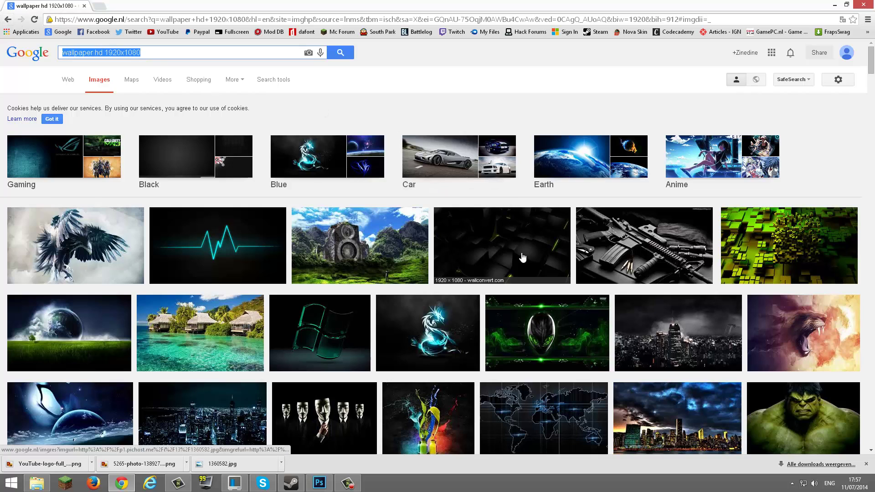
pyautogui.moveTo(522, 258); pyautogui.dragTo(123, 67)
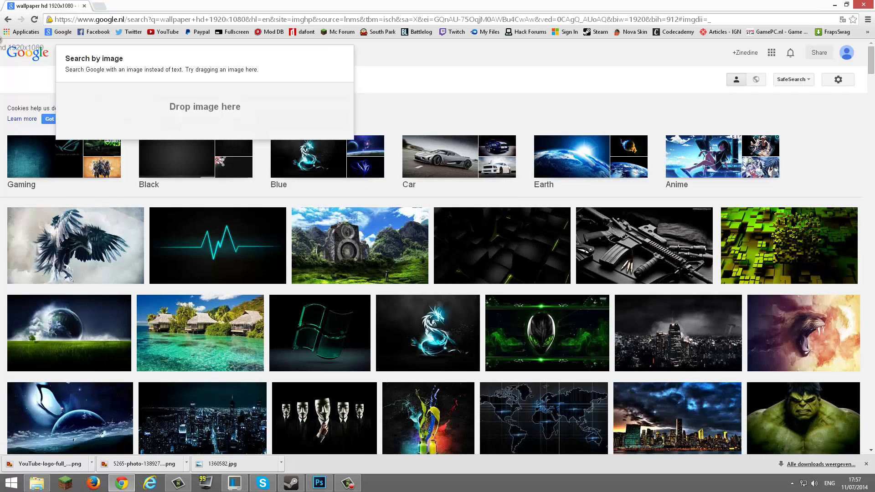
pyautogui.click(526, 235)
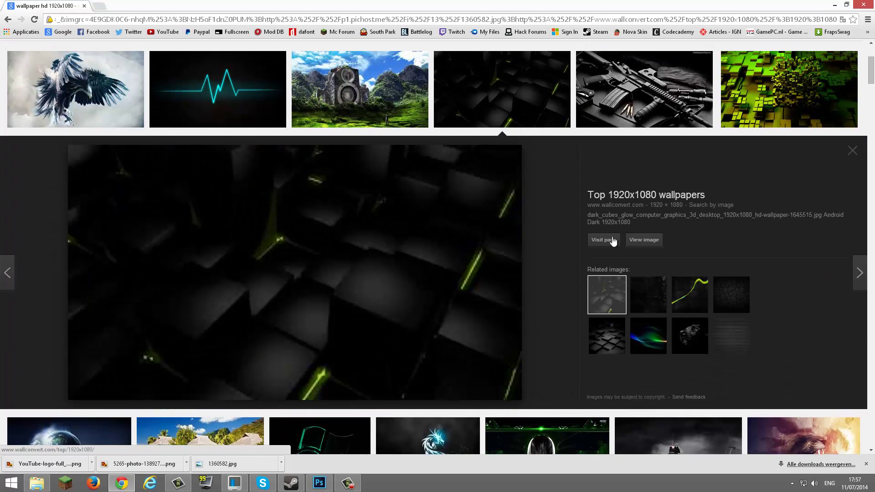
# Save the full-size dark cubes wallpaper as 1360582 (1).jpg in Pictures
pyautogui.click(642, 240)
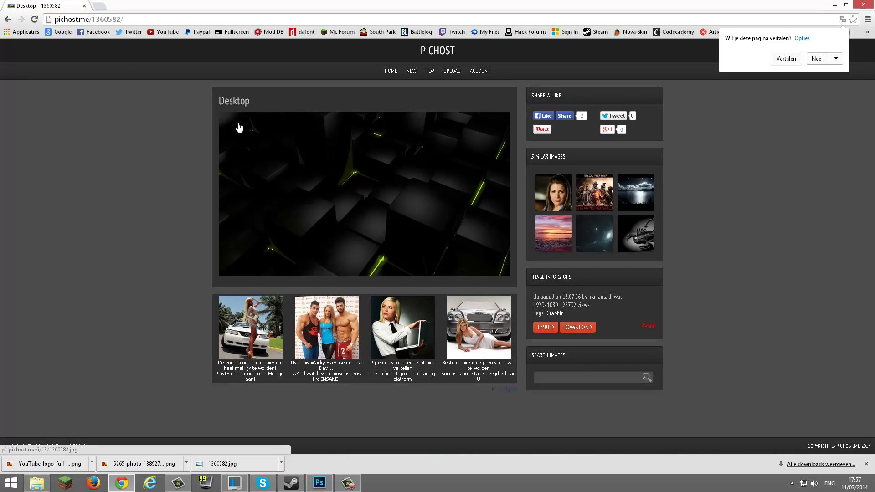
pyautogui.click(461, 176)
pyautogui.rightClick(460, 174)
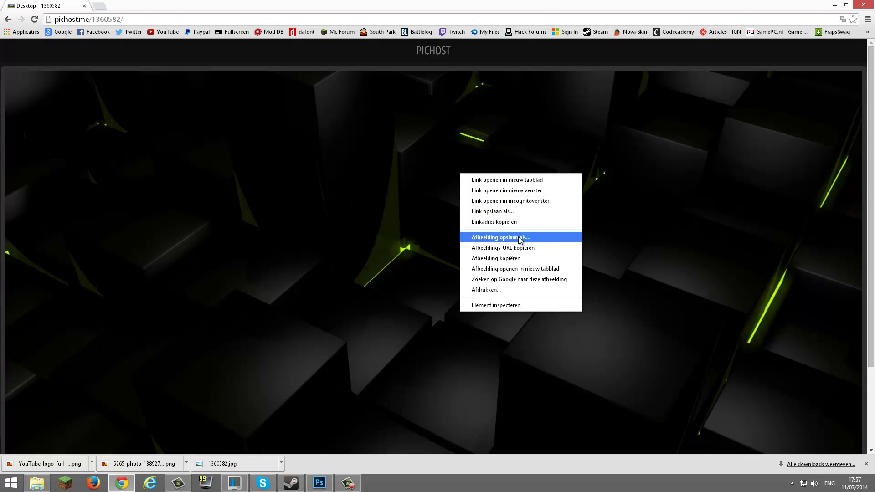
pyautogui.click(521, 238)
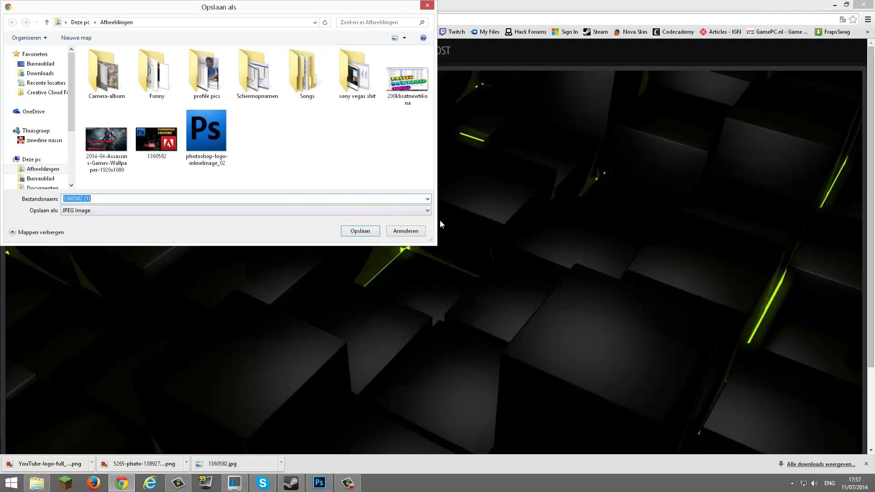
pyautogui.click(363, 233)
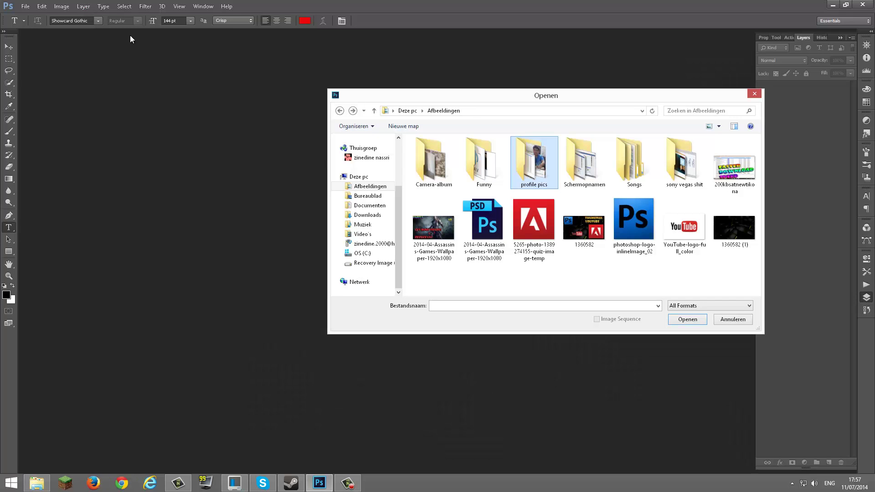
# Open 1360582 (1).jpg in Photoshop and dock it as a workspace tab
pyautogui.doubleClick(727, 227)
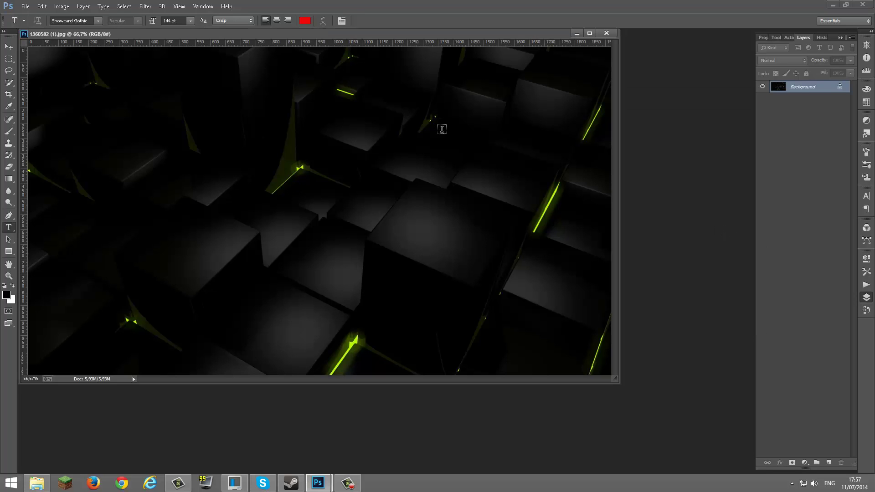
pyautogui.moveTo(258, 34); pyautogui.dragTo(267, 30)
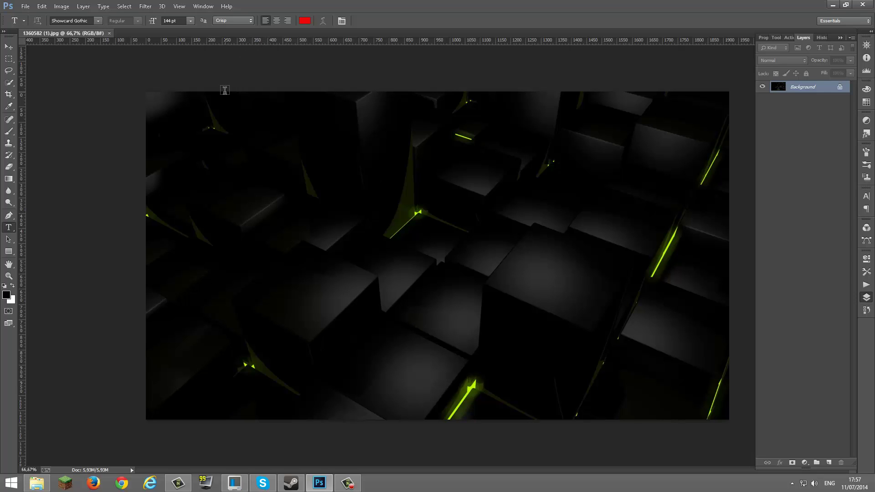
pyautogui.click(25, 6)
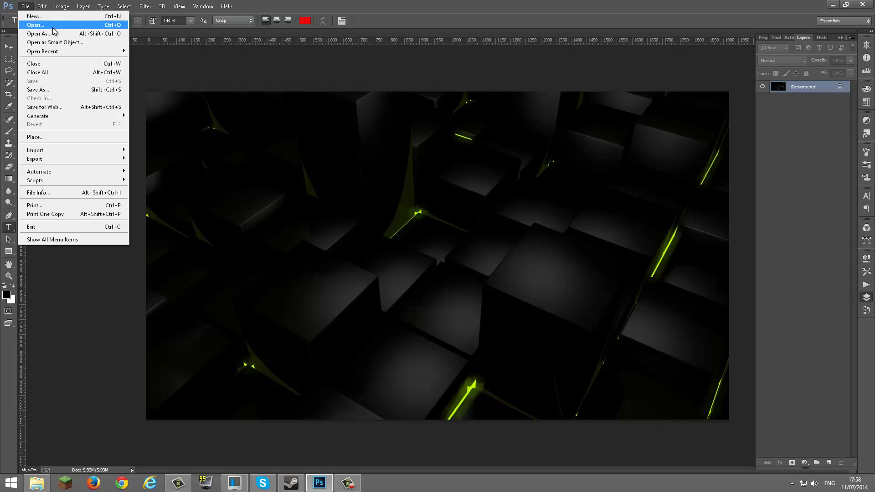
# Open the Photoshop logo image and dock it beside the wallpaper
pyautogui.click(54, 26)
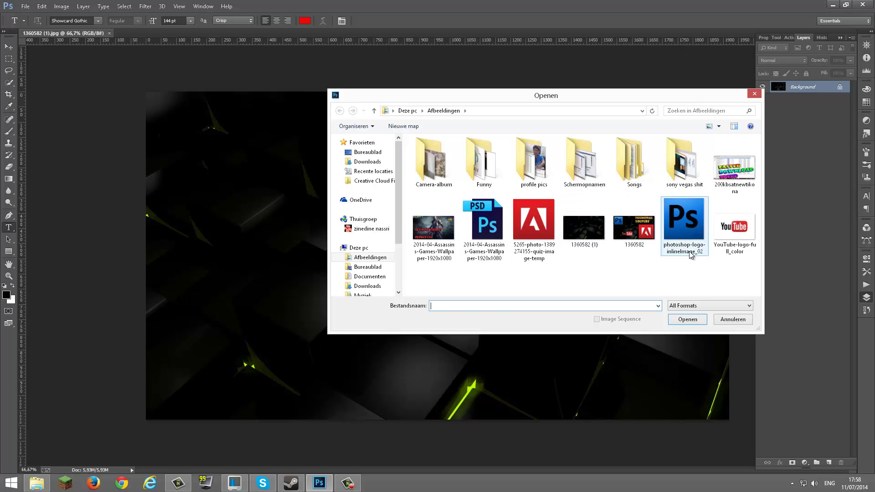
pyautogui.doubleClick(684, 222)
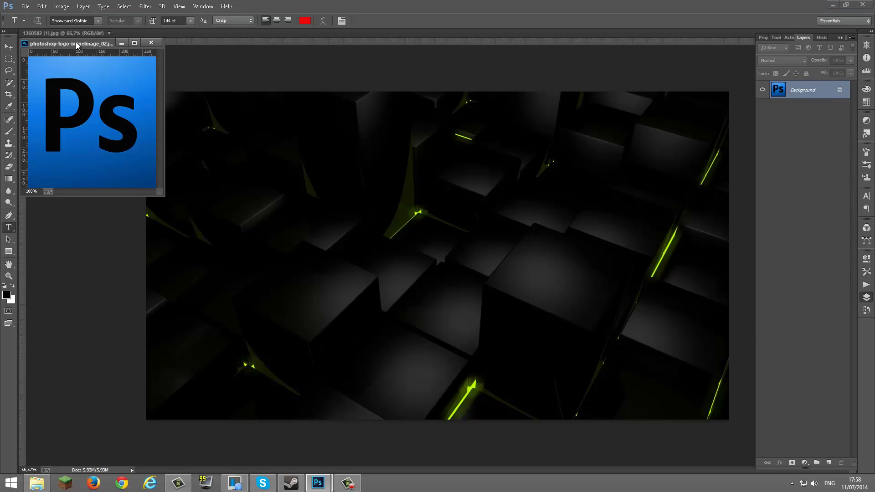
pyautogui.moveTo(76, 42); pyautogui.dragTo(177, 34)
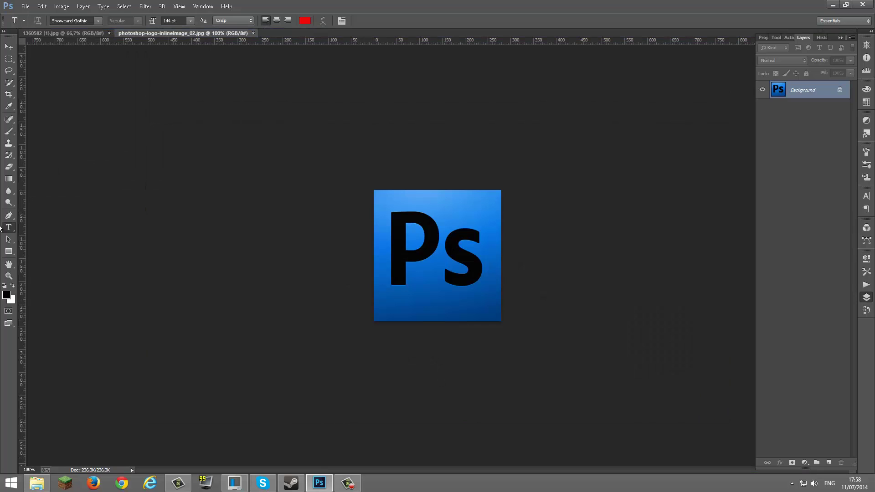
# Quick-select the whole Ps logo, then return to the wallpaper document
pyautogui.click(8, 83)
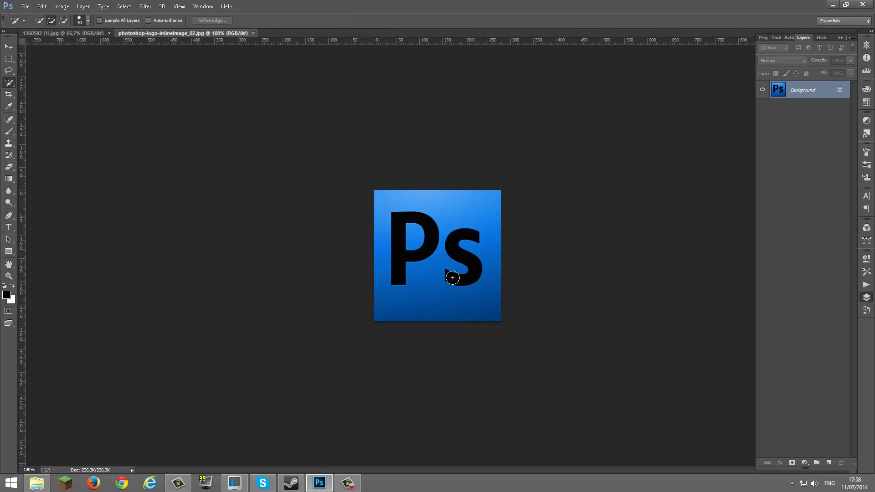
pyautogui.moveTo(452, 278); pyautogui.dragTo(440, 299)
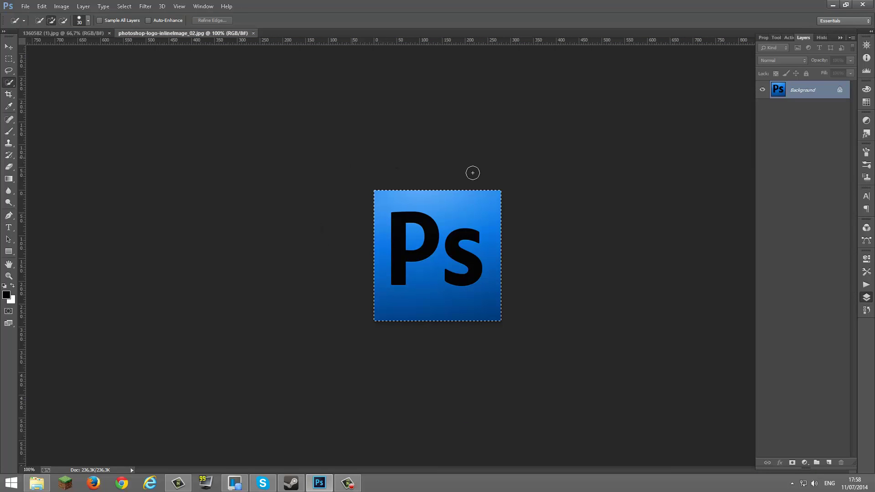
pyautogui.moveTo(473, 173); pyautogui.dragTo(406, 273)
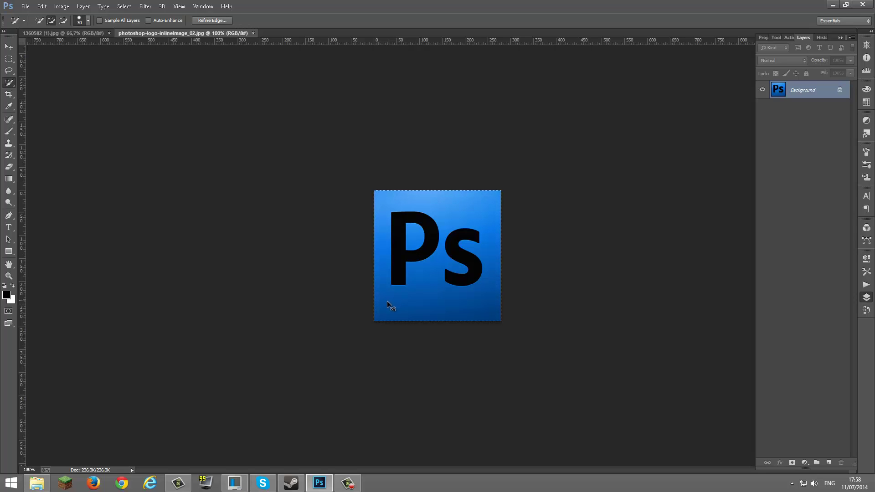
pyautogui.click(64, 34)
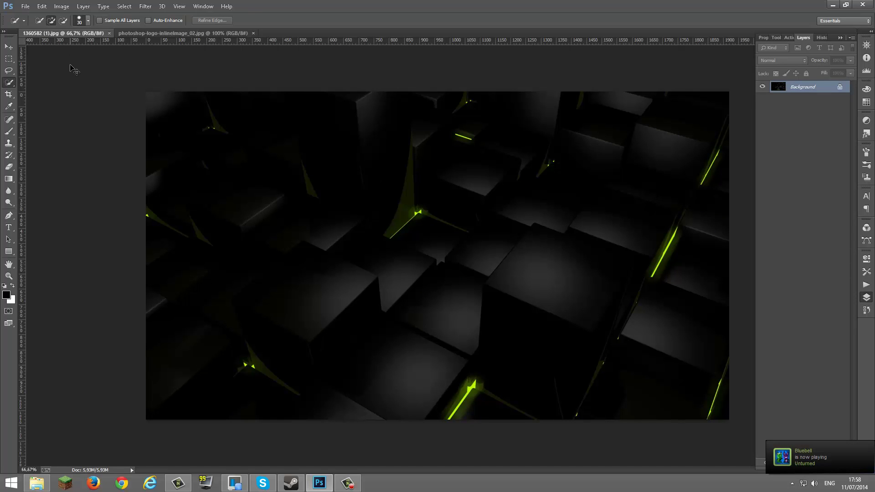
# Paste the Ps logo as Layer 1, enlarged about 150% in the top-left corner
pyautogui.hotkey('ctrl', 'v')
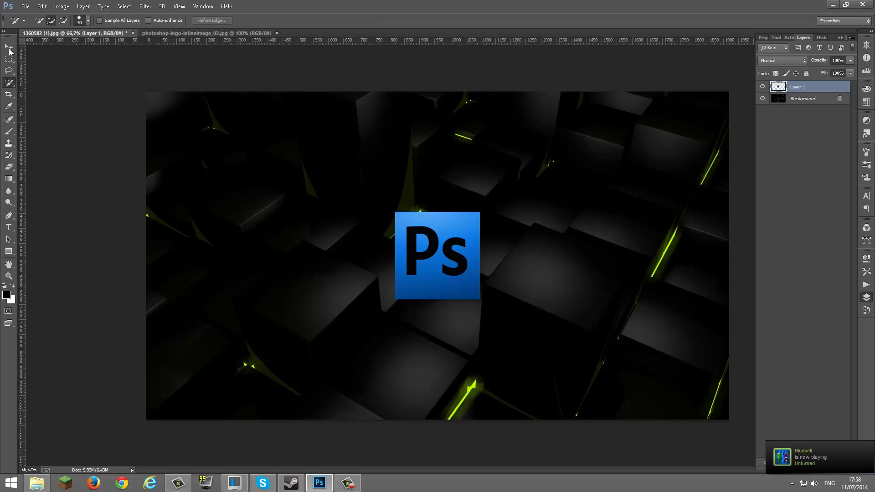
pyautogui.click(9, 47)
pyautogui.moveTo(462, 250); pyautogui.dragTo(223, 146)
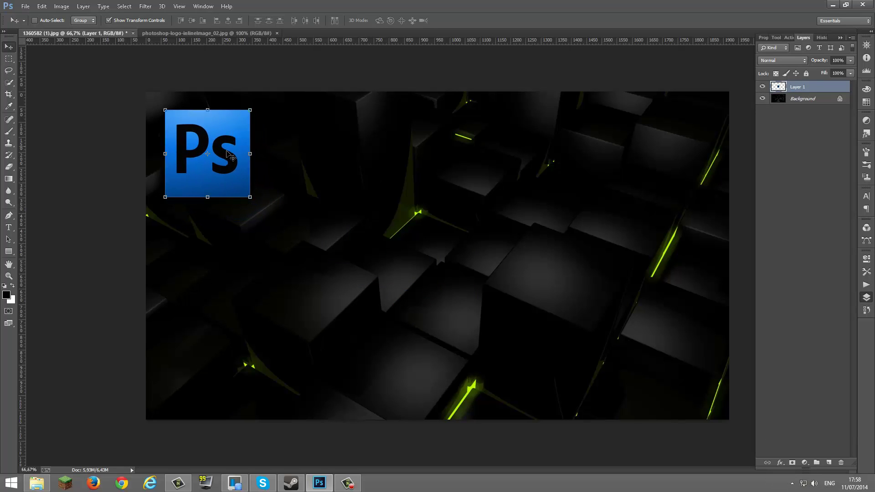
pyautogui.moveTo(250, 197)
pyautogui.mouseDown()
pyautogui.moveTo(295, 236)
pyautogui.moveTo(265, 215)
pyautogui.mouseUp()
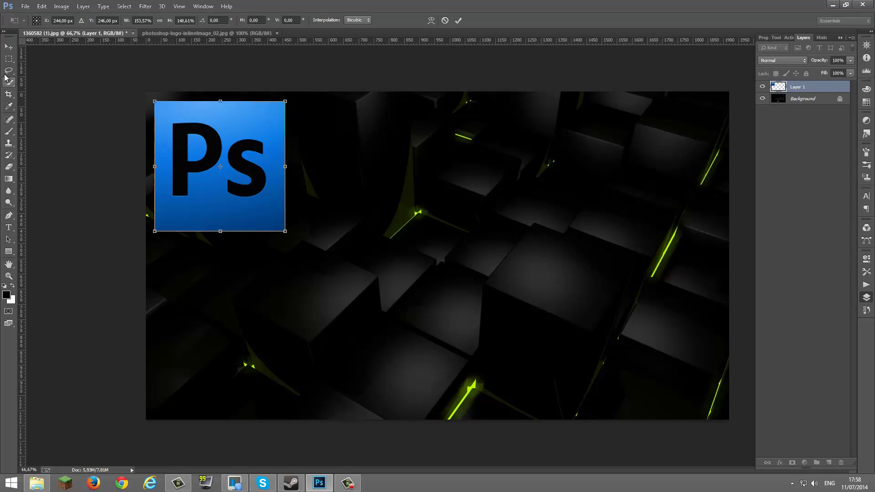
pyautogui.click(8, 46)
pyautogui.click(391, 183)
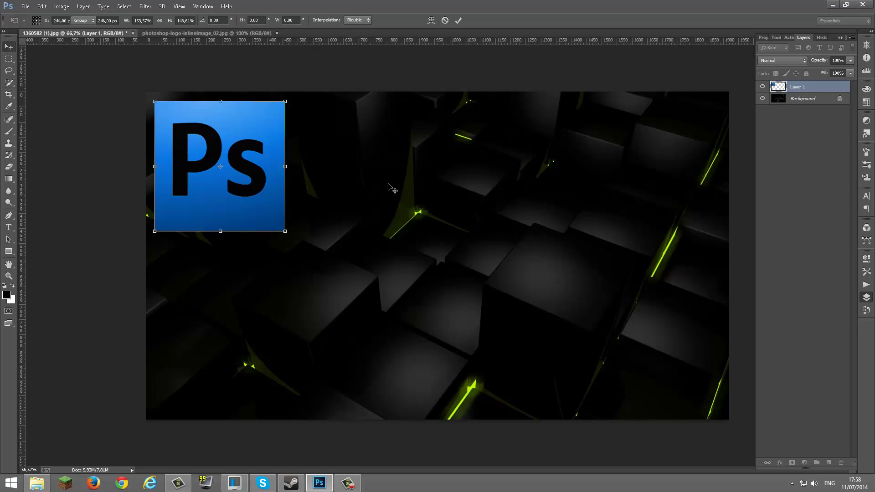
# Enable Bevel & Emboss, Contour, Inner Shadow, Drop Shadow and Inner Glow on Layer 1
pyautogui.rightClick(797, 91)
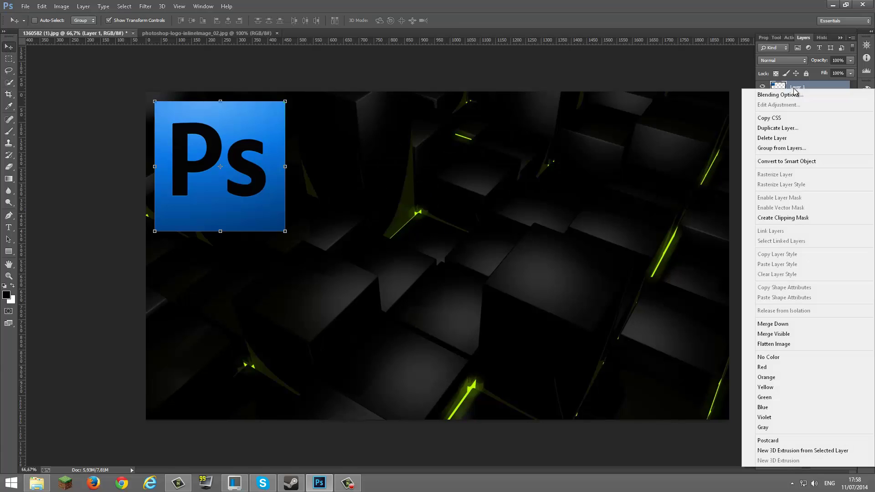
pyautogui.click(784, 94)
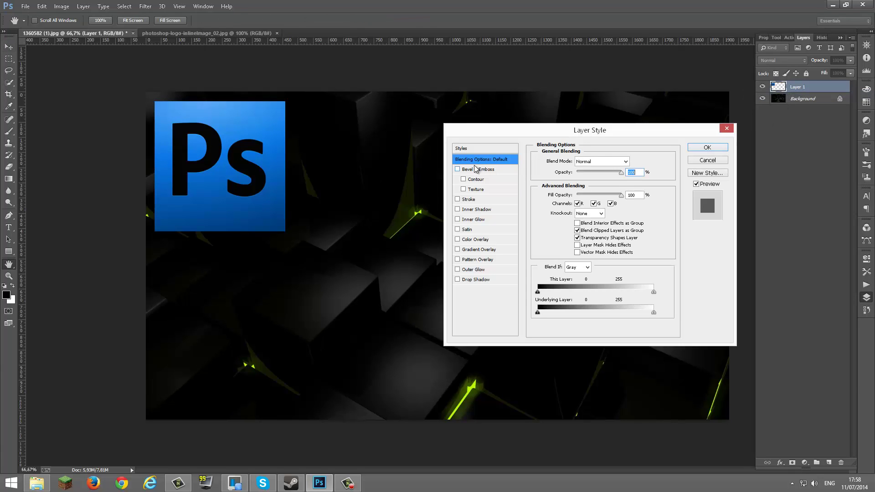
pyautogui.click(474, 170)
pyautogui.click(468, 180)
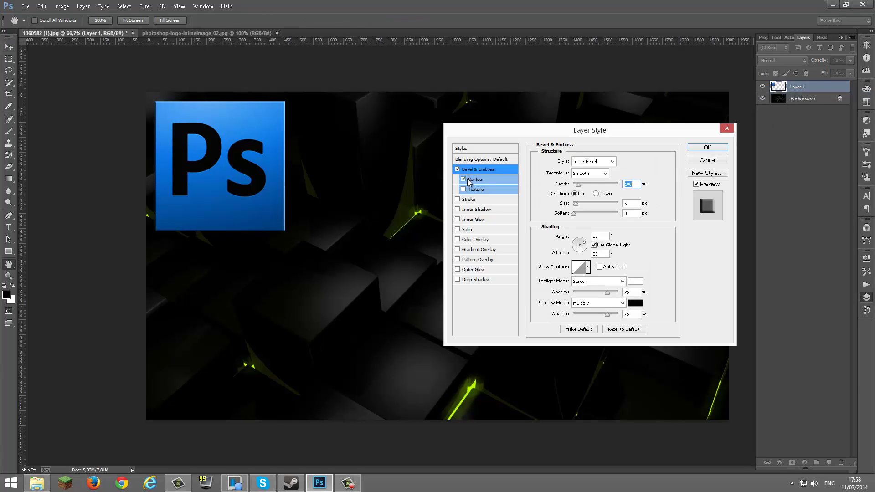
pyautogui.click(465, 212)
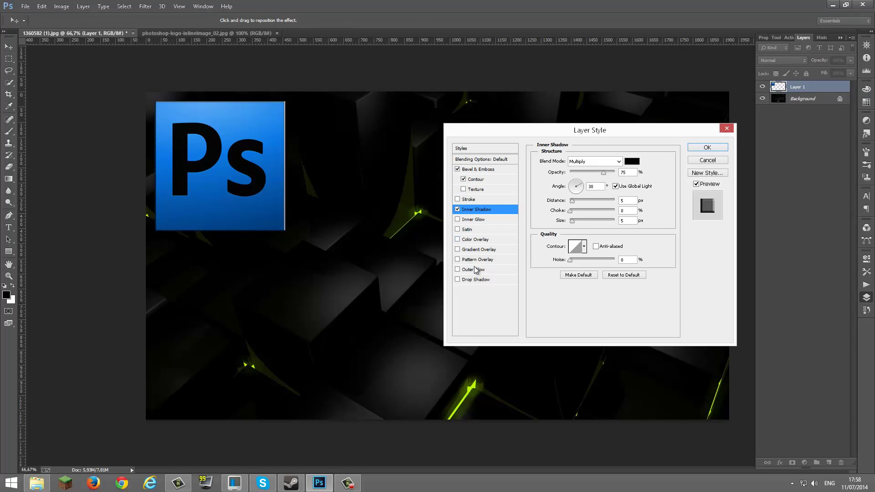
pyautogui.click(476, 280)
pyautogui.click(476, 220)
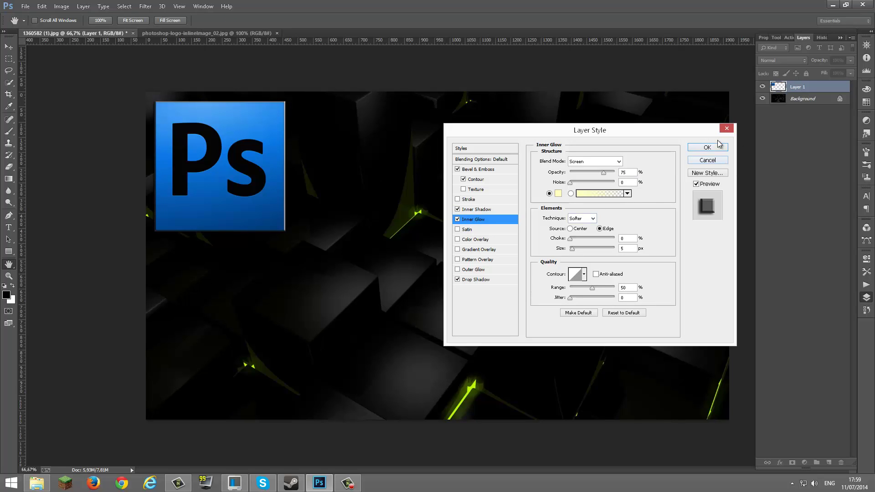
# Try and remove Outer Glow, keep Inner Glow on, and apply the layer style
pyautogui.click(466, 270)
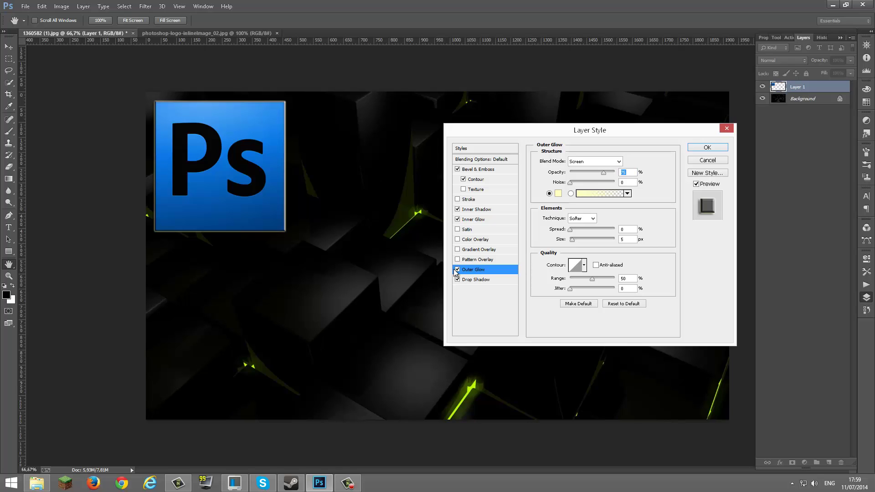
pyautogui.click(458, 270)
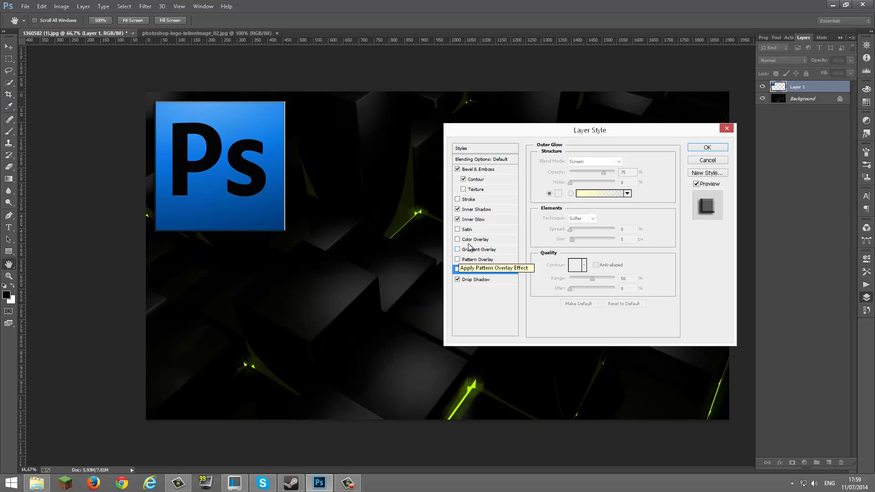
pyautogui.click(465, 220)
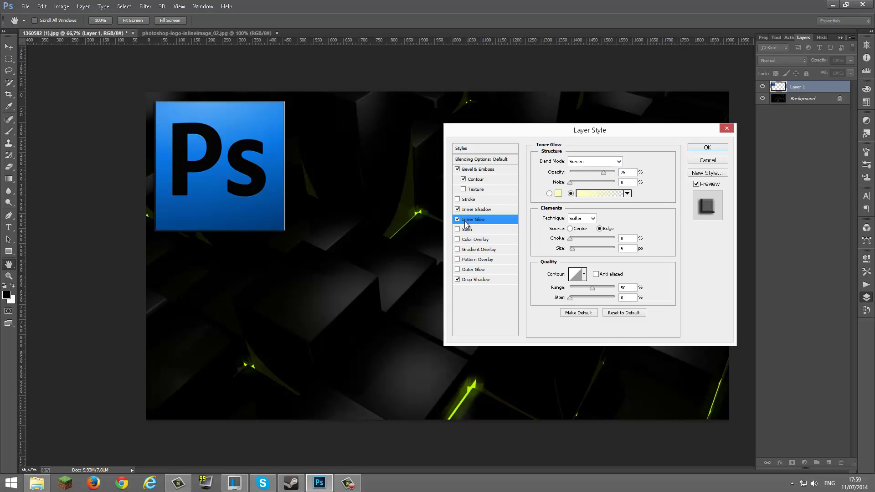
pyautogui.click(458, 220)
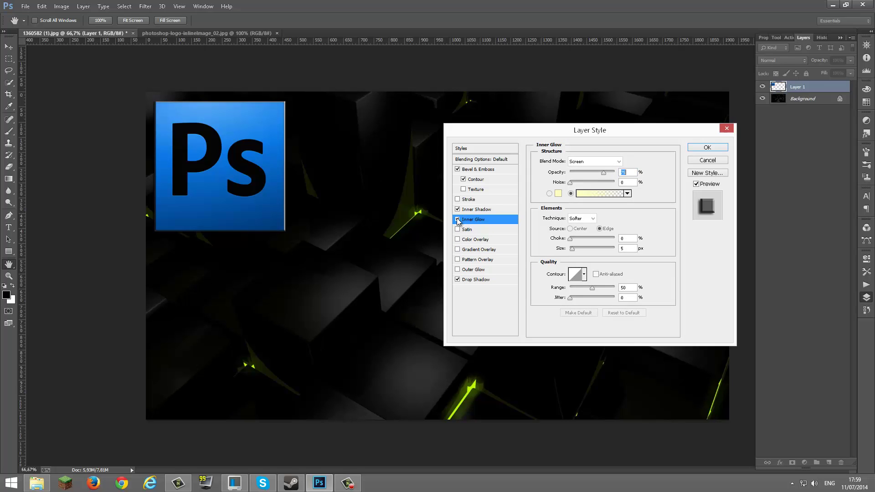
pyautogui.click(458, 220)
pyautogui.click(457, 220)
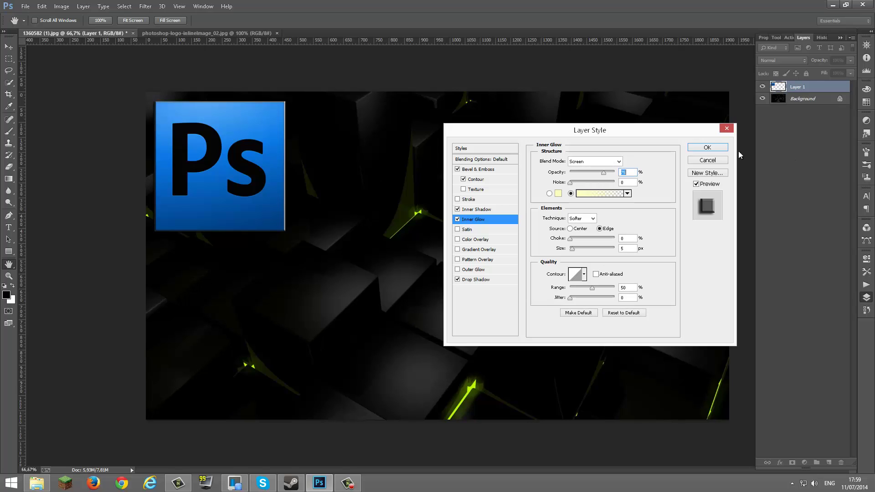
pyautogui.click(724, 150)
pyautogui.press('v')
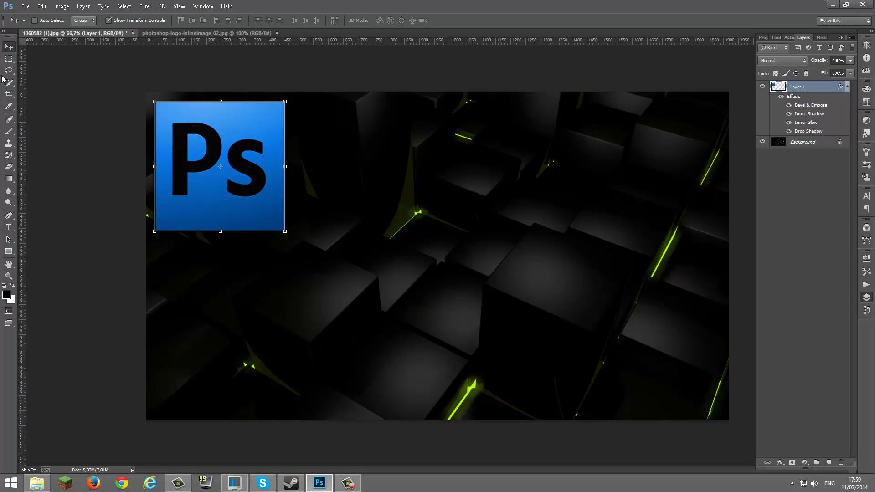
# Close the Ps logo document, then open and dock the red Adobe logo image
pyautogui.click(277, 33)
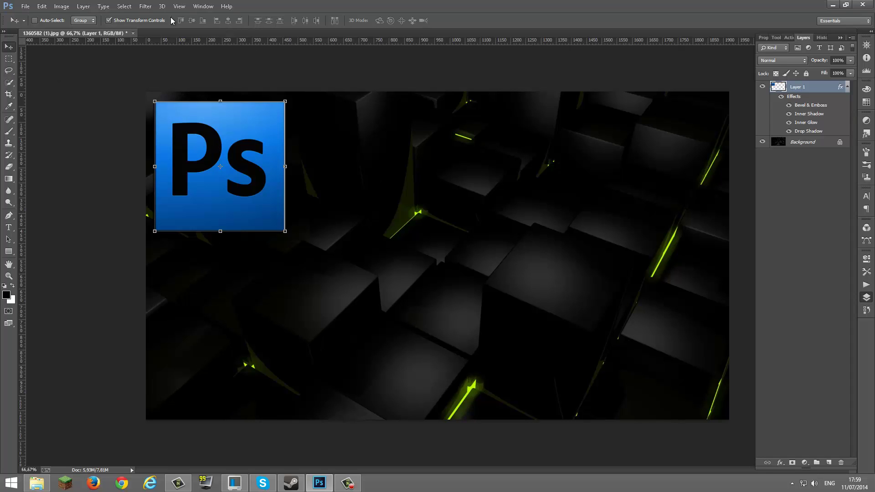
pyautogui.click(24, 8)
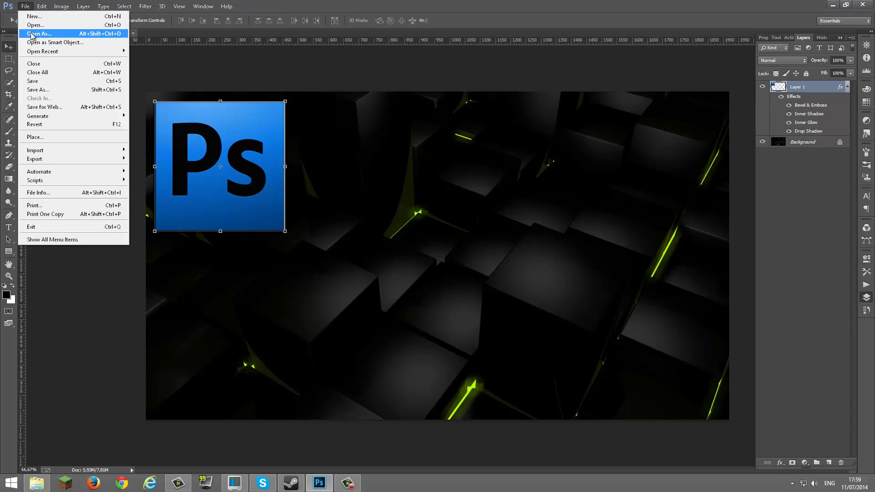
pyautogui.click(32, 22)
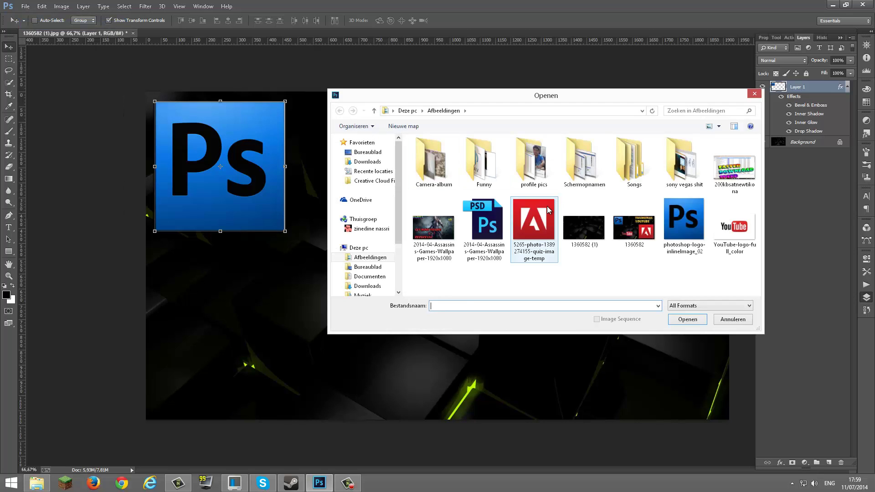
pyautogui.doubleClick(534, 221)
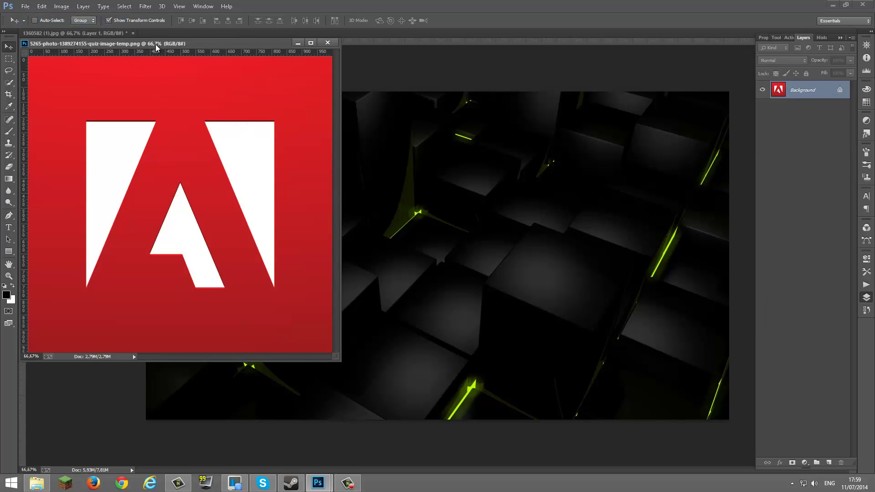
pyautogui.moveTo(157, 47)
pyautogui.mouseDown()
pyautogui.moveTo(216, 34)
pyautogui.moveTo(308, 39)
pyautogui.moveTo(288, 33)
pyautogui.mouseUp()
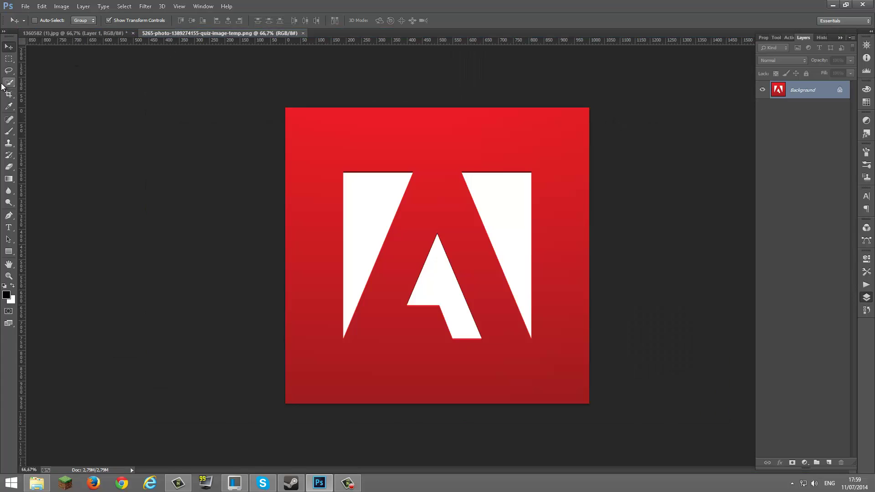
# Select the Adobe logo and paste into the wallpaper, then delete the wrongly pasted Layer 2
pyautogui.click(9, 83)
pyautogui.moveTo(292, 215); pyautogui.dragTo(436, 208)
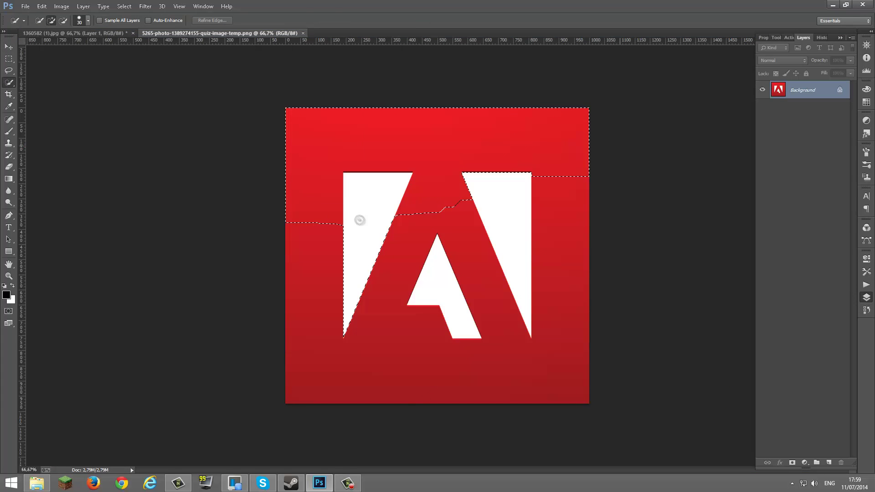
pyautogui.hotkey('ctrl', 'a')
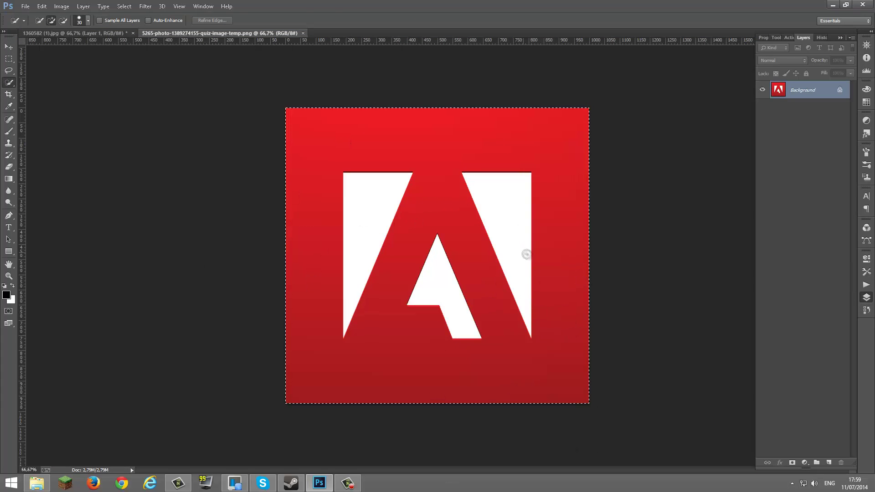
pyautogui.click(98, 35)
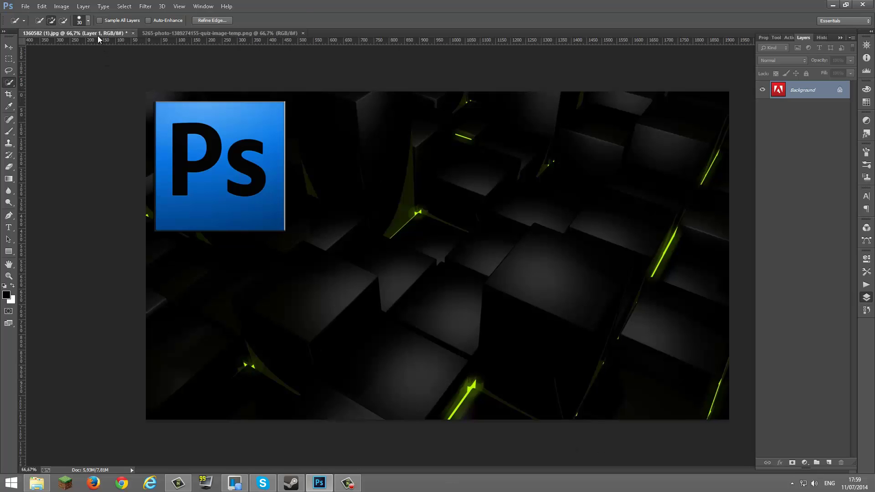
pyautogui.hotkey('ctrl', 'v')
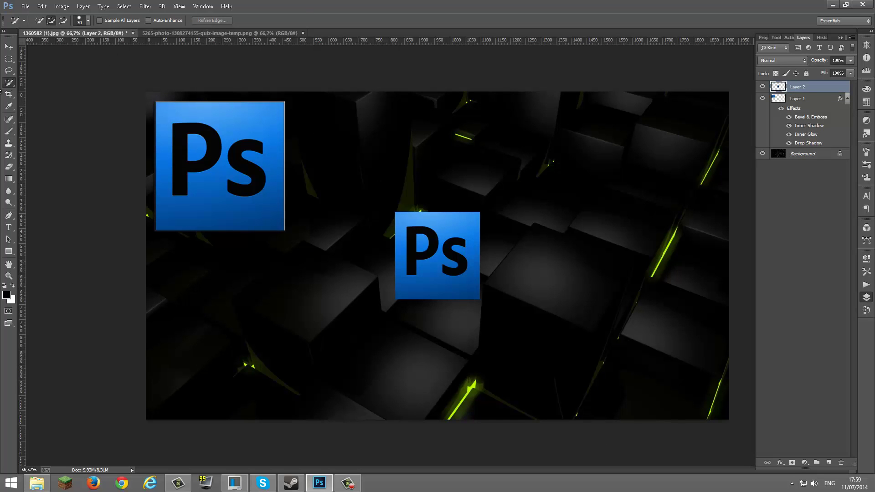
pyautogui.click(9, 46)
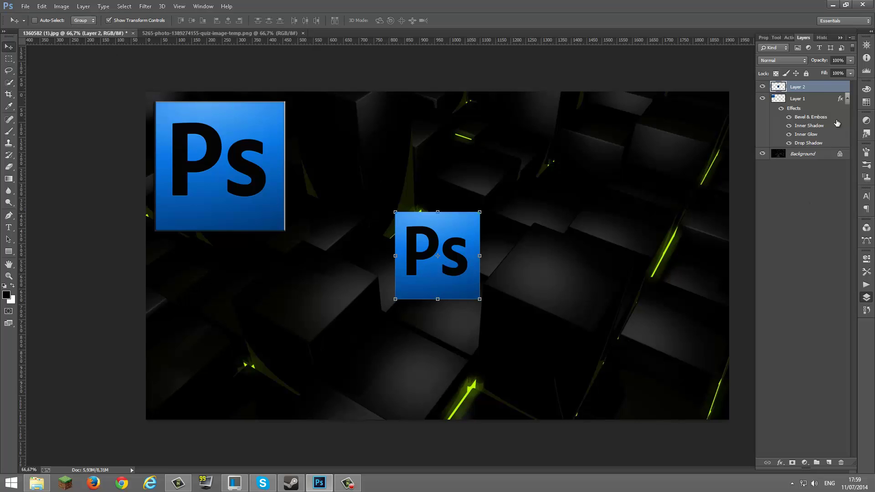
pyautogui.rightClick(810, 92)
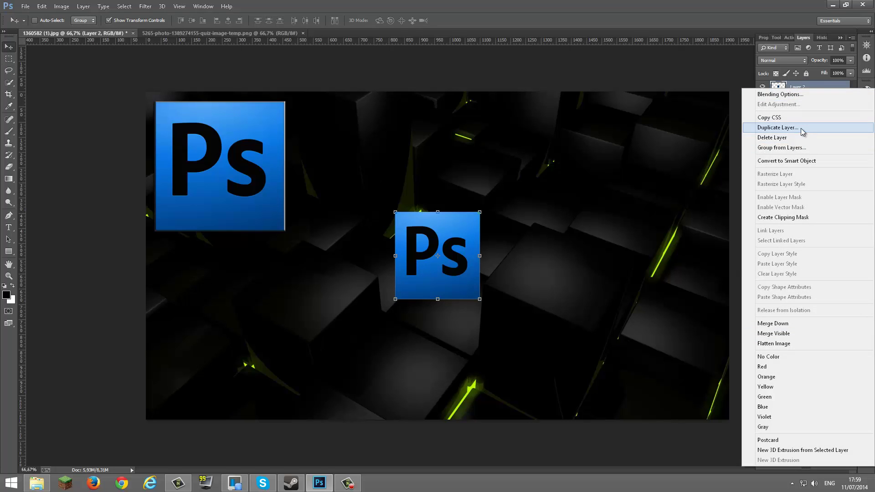
pyautogui.click(787, 138)
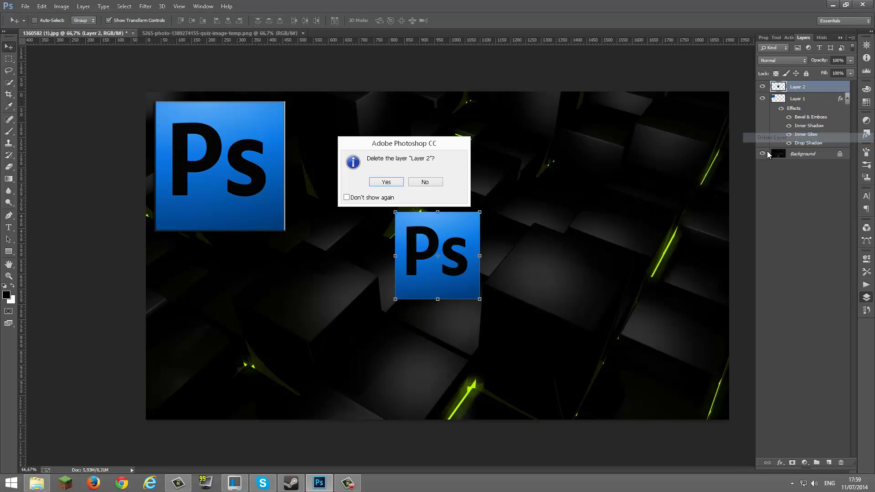
pyautogui.click(401, 181)
# Select all of the Adobe logo image and paste it onto the wallpaper
pyautogui.click(244, 33)
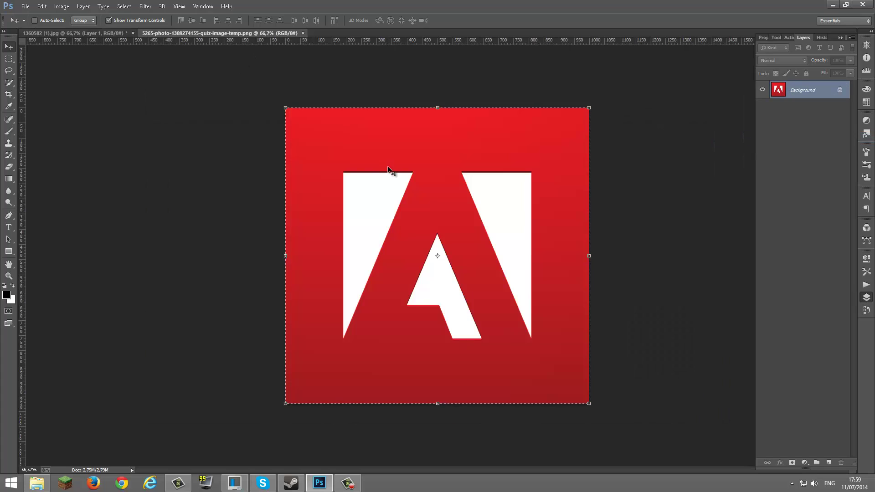
pyautogui.hotkey('ctrl', 'a')
pyautogui.click(84, 35)
pyautogui.hotkey('ctrl', 'v')
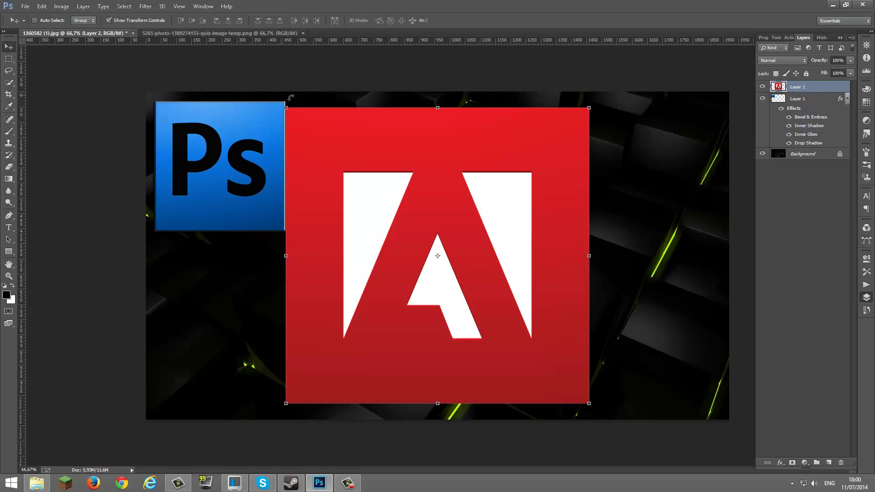
# Scale the Adobe logo down and position it at the lower right
pyautogui.moveTo(286, 105)
pyautogui.mouseDown()
pyautogui.moveTo(400, 189)
pyautogui.moveTo(332, 172)
pyautogui.mouseUp()
pyautogui.moveTo(420, 232); pyautogui.dragTo(534, 246)
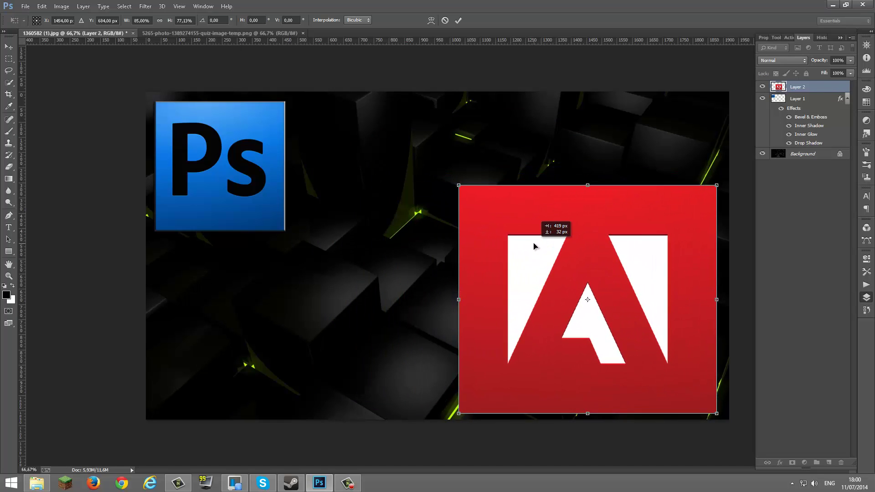
pyautogui.moveTo(588, 185); pyautogui.dragTo(588, 194)
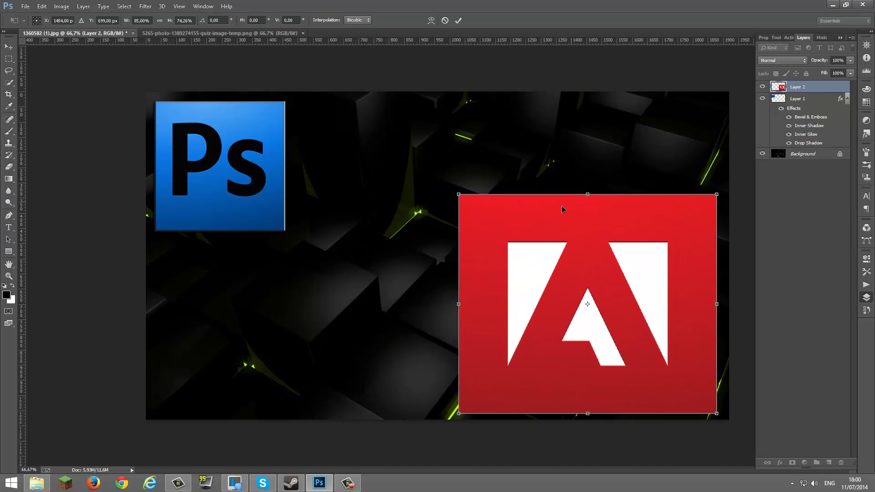
pyautogui.moveTo(570, 303); pyautogui.dragTo(580, 305)
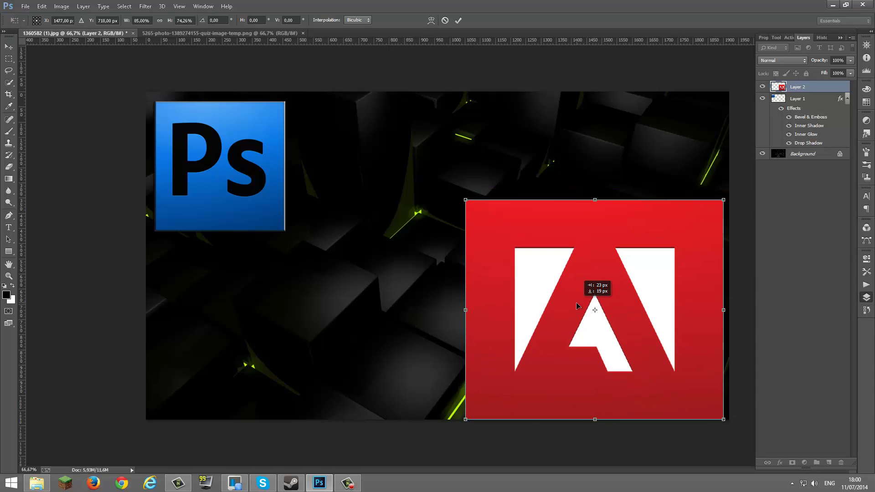
pyautogui.moveTo(580, 305); pyautogui.dragTo(585, 305)
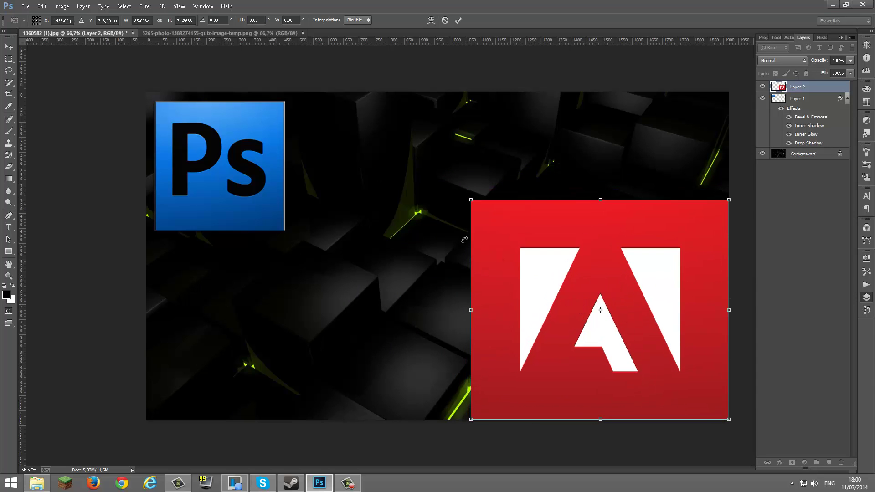
pyautogui.moveTo(489, 252); pyautogui.dragTo(480, 246)
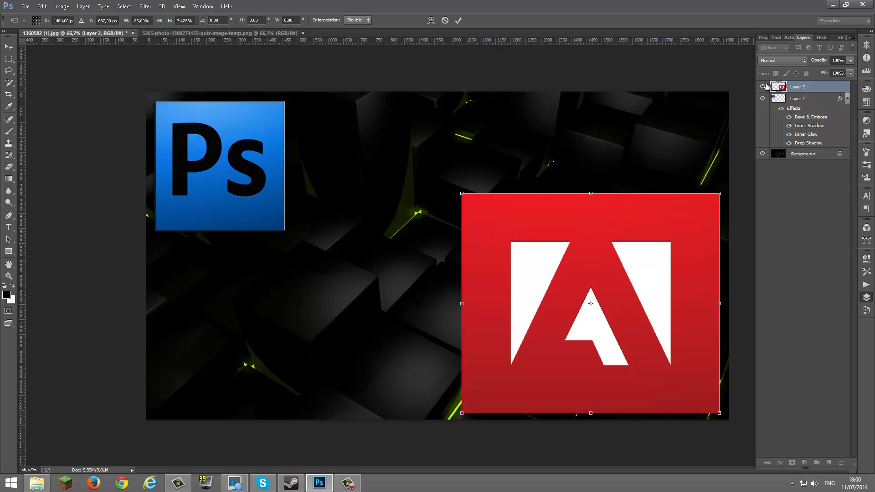
pyautogui.click(8, 47)
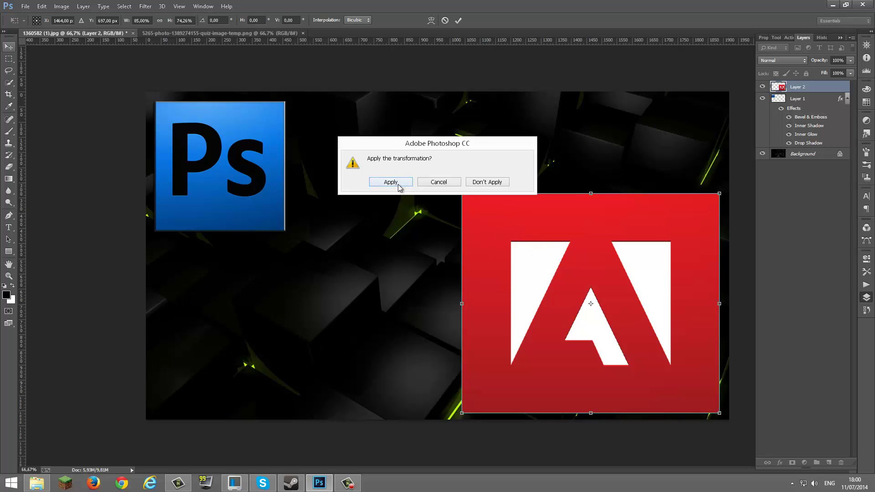
# Apply the transform, then add Bevel & Emboss, Contour, Inner Shadow, Inner Glow and Drop Shadow to Layer 2
pyautogui.click(387, 184)
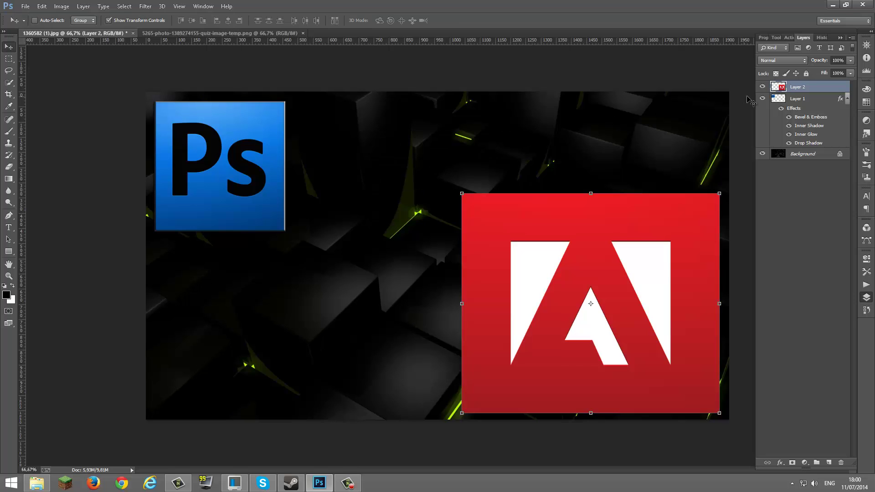
pyautogui.rightClick(798, 88)
pyautogui.click(783, 90)
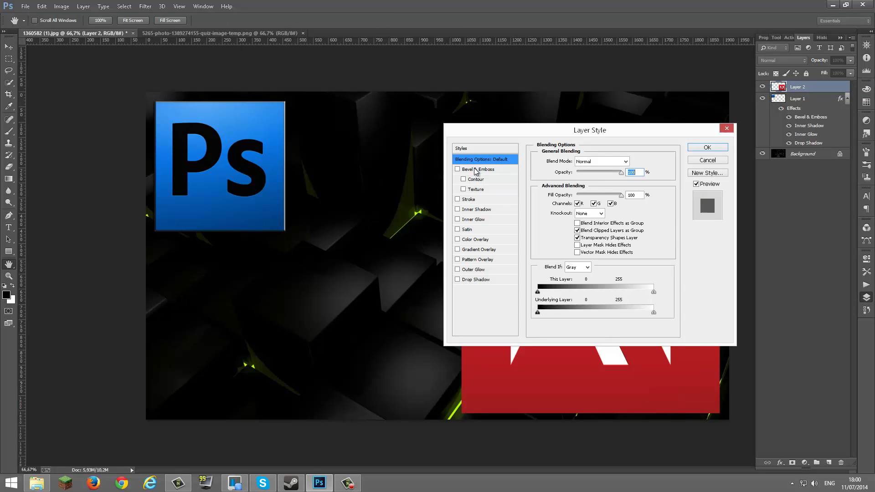
pyautogui.click(474, 170)
pyautogui.click(473, 179)
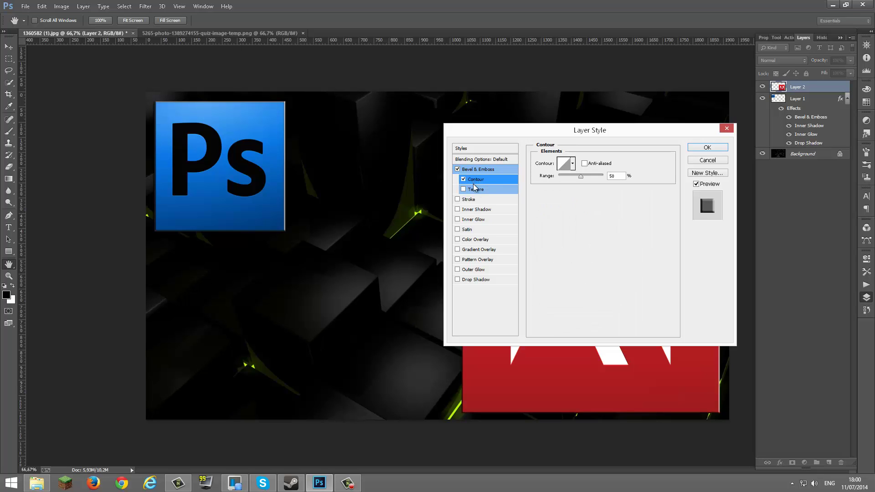
pyautogui.click(478, 212)
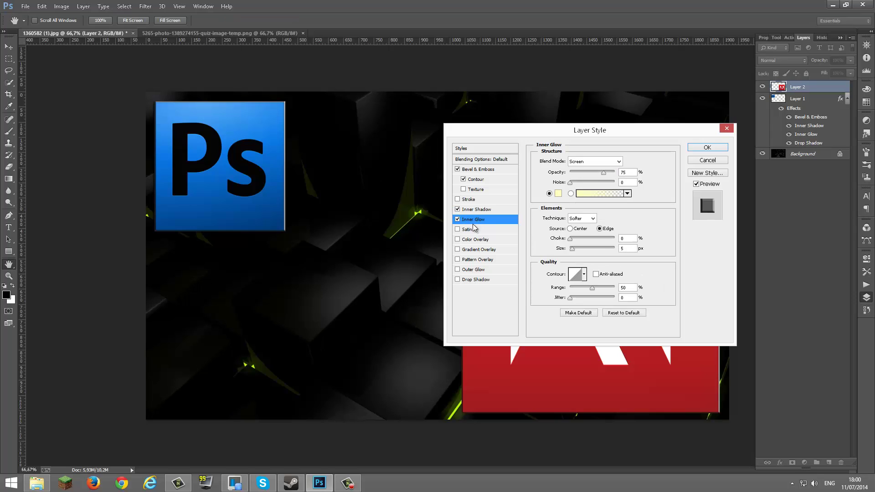
pyautogui.click(457, 220)
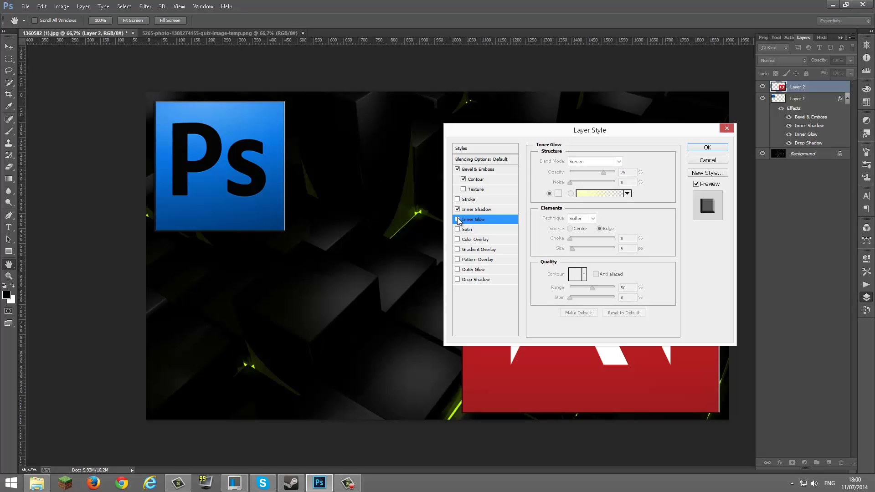
pyautogui.click(458, 219)
pyautogui.click(458, 279)
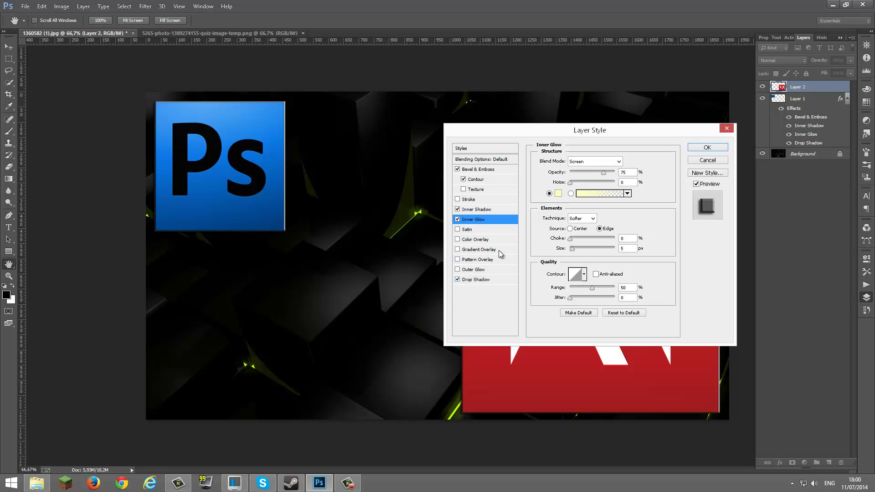
pyautogui.click(718, 149)
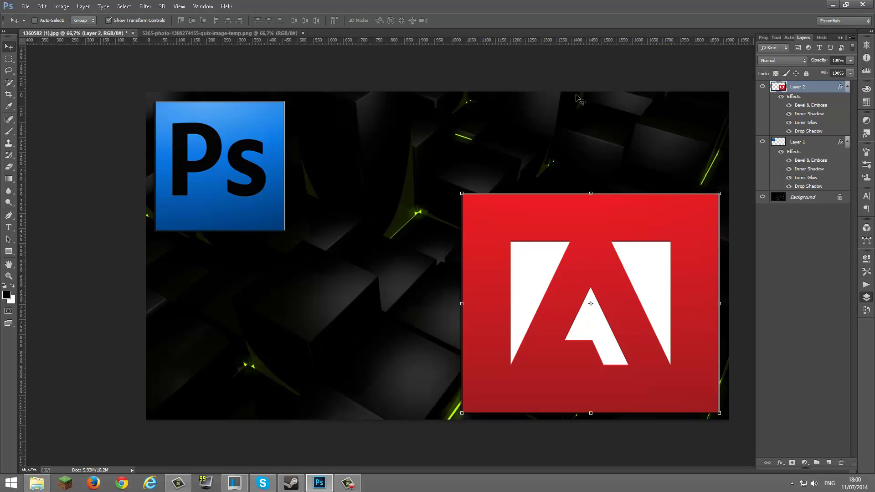
# Close the separate Adobe logo image and nudge the Adobe layer slightly
pyautogui.rightClick(576, 95)
pyautogui.click(303, 35)
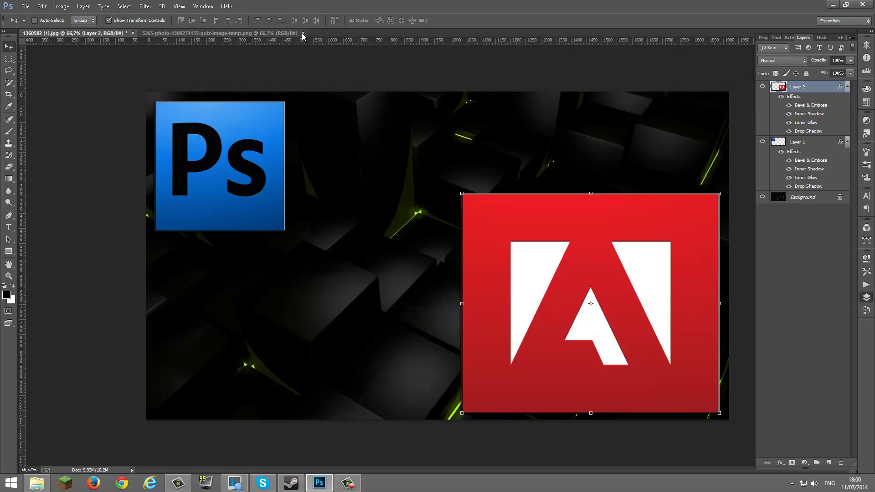
pyautogui.click(303, 33)
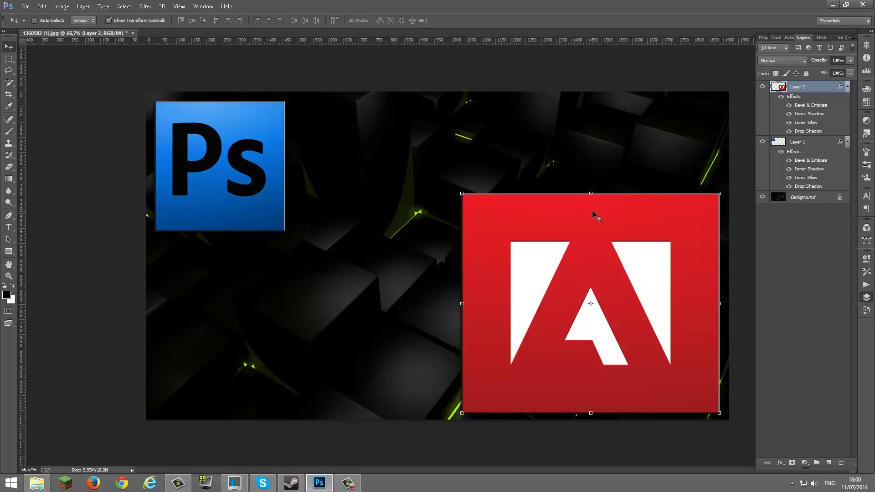
pyautogui.moveTo(593, 213); pyautogui.dragTo(595, 213)
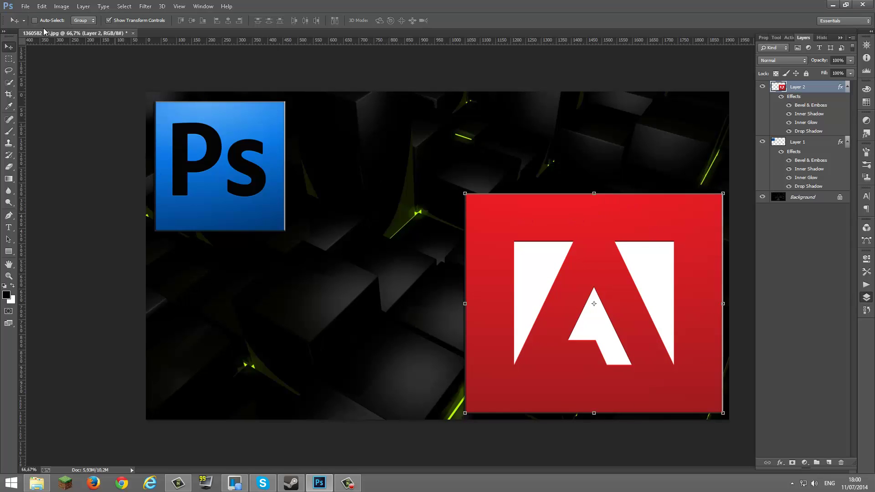
# Open and dock the YouTube logo, select its red box, then close the thumbnail document
pyautogui.click(25, 6)
pyautogui.click(36, 15)
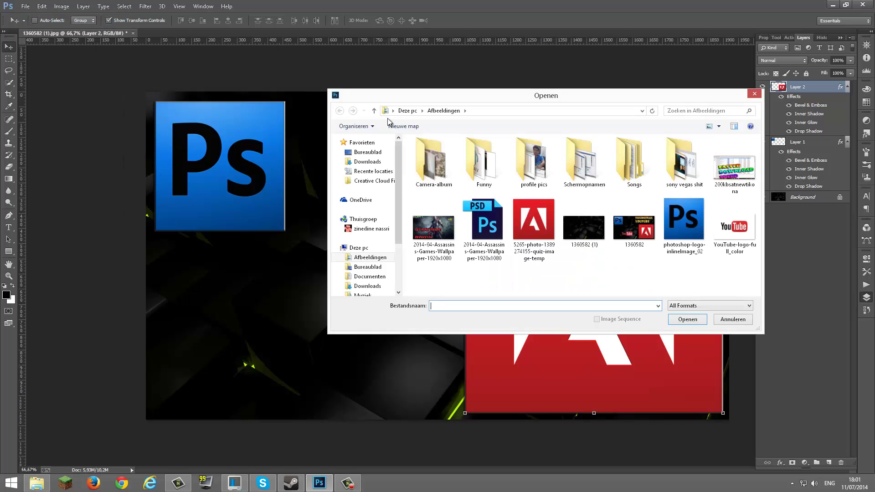
pyautogui.press('Escape')
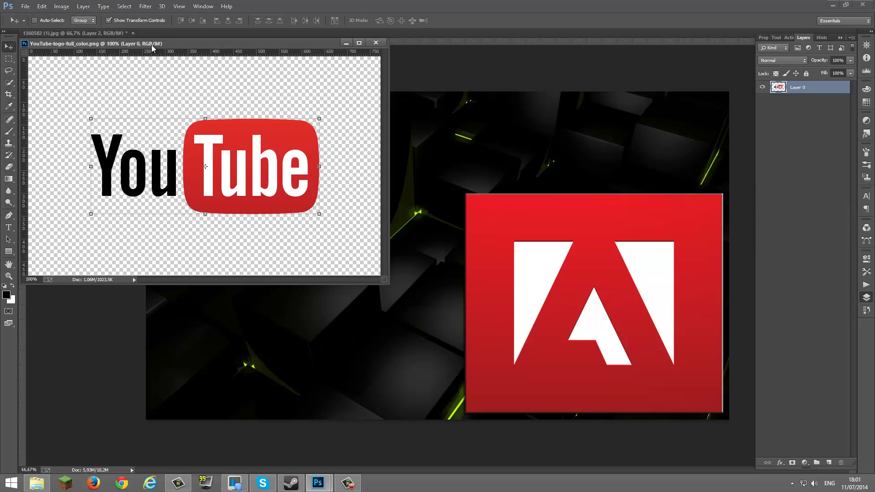
pyautogui.moveTo(153, 44); pyautogui.dragTo(269, 37)
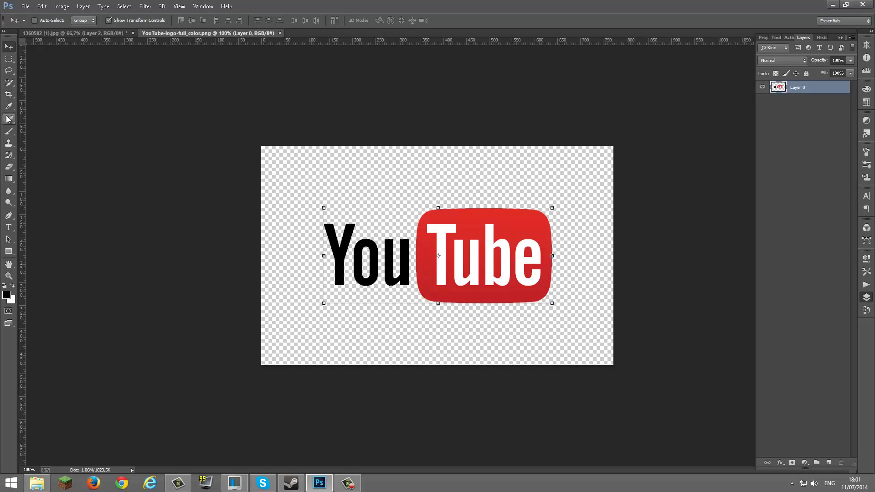
pyautogui.click(9, 83)
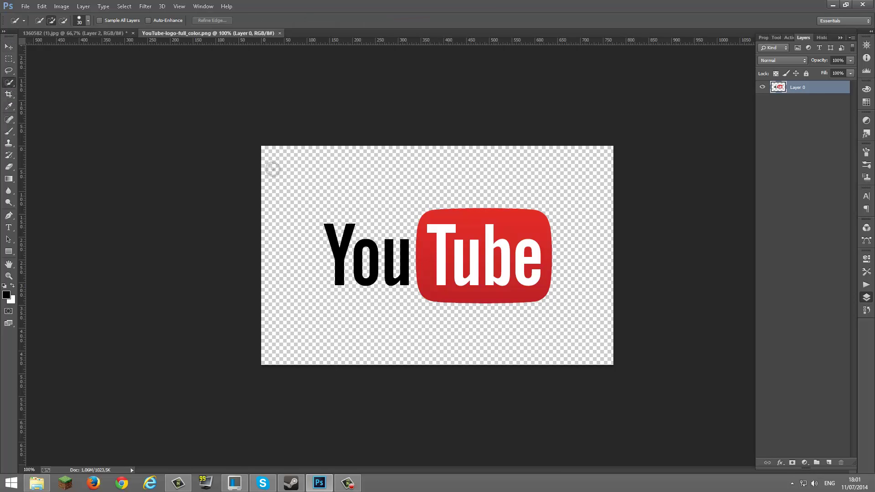
pyautogui.click(451, 249)
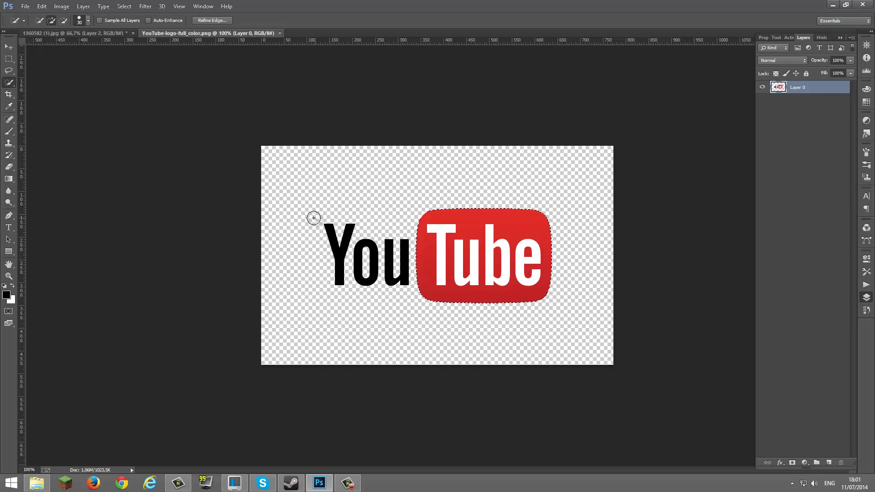
pyautogui.rightClick(65, 31)
pyautogui.click(86, 47)
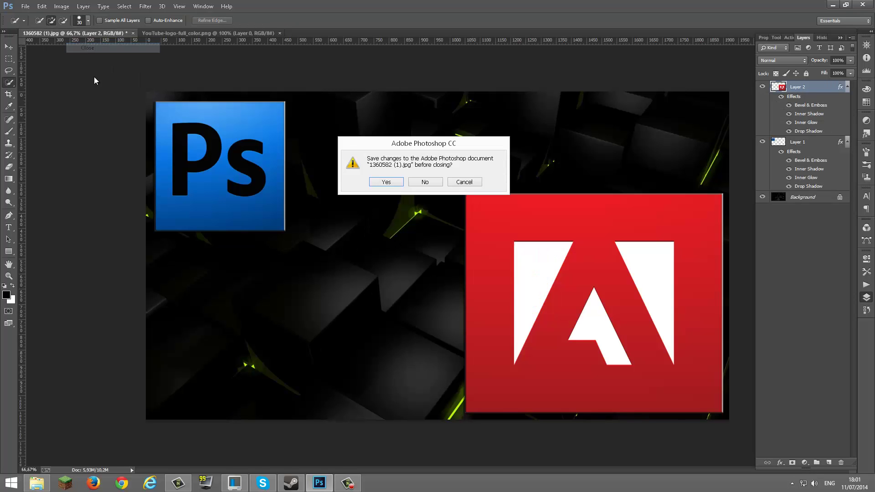
# Dismiss the save prompt and confirm the Layer 2 style, adding a Stroke to the logos
pyautogui.click(434, 182)
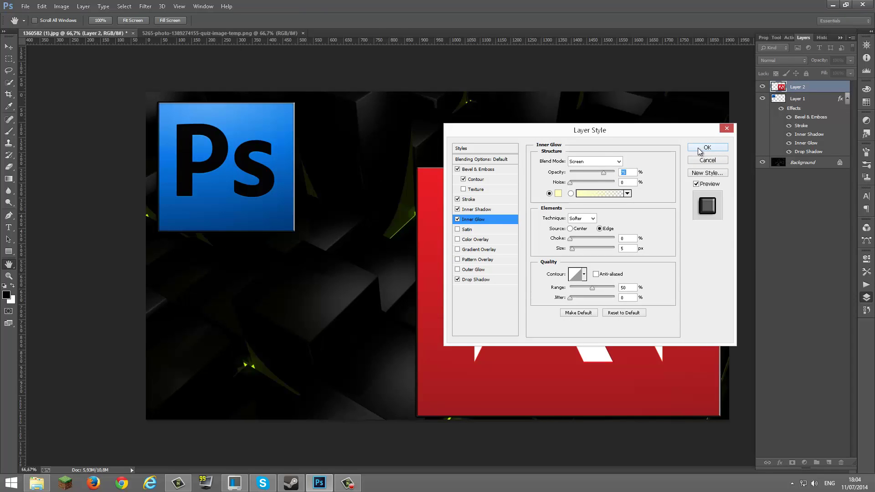
pyautogui.click(700, 149)
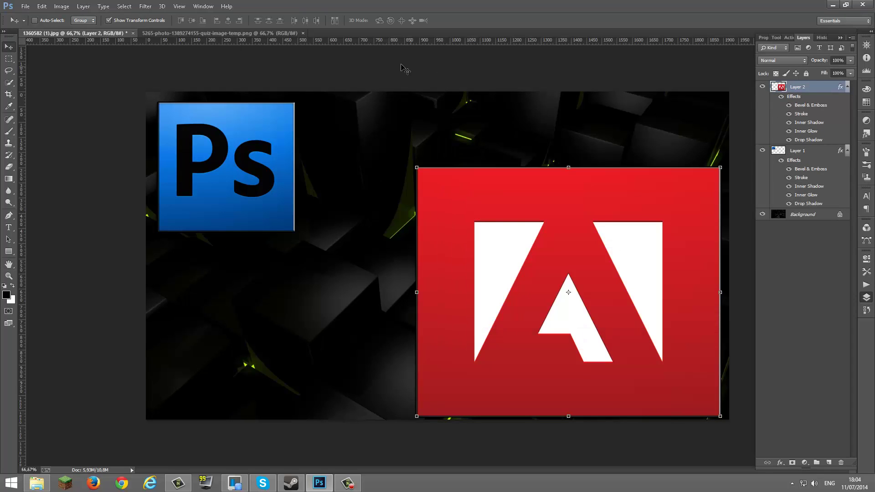
# Close the separate Adobe logo image and shrink the Adobe logo layer toward the lower right
pyautogui.click(303, 32)
pyautogui.click(22, 6)
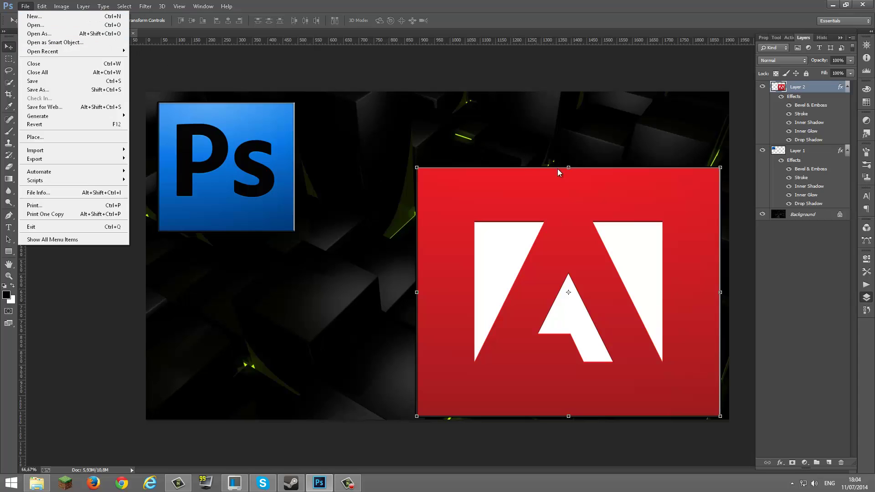
pyautogui.click(415, 167)
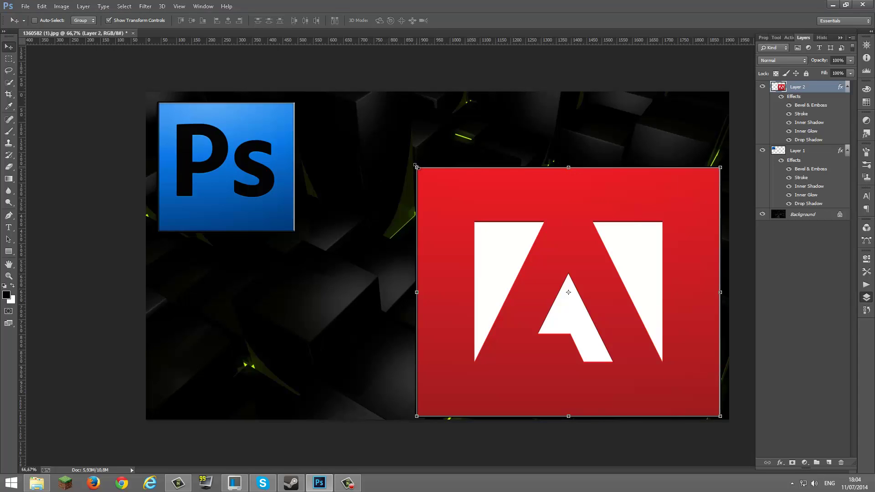
pyautogui.moveTo(416, 168); pyautogui.dragTo(432, 197)
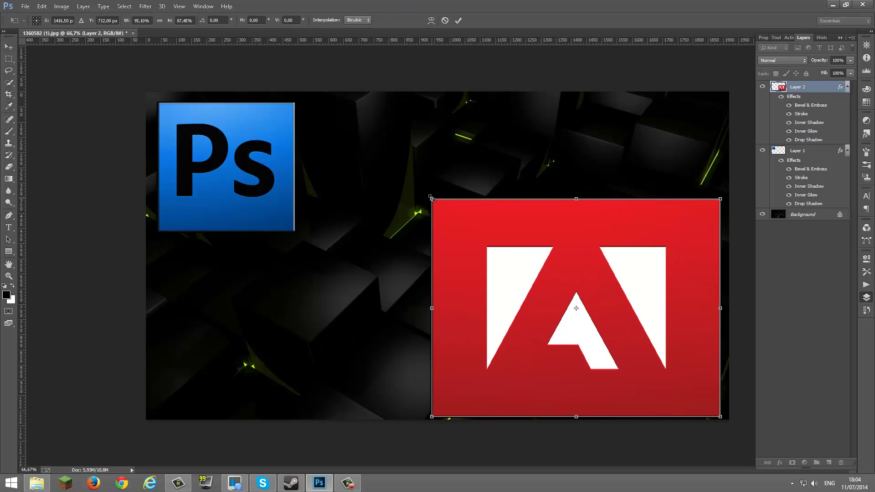
pyautogui.moveTo(573, 195); pyautogui.dragTo(573, 184)
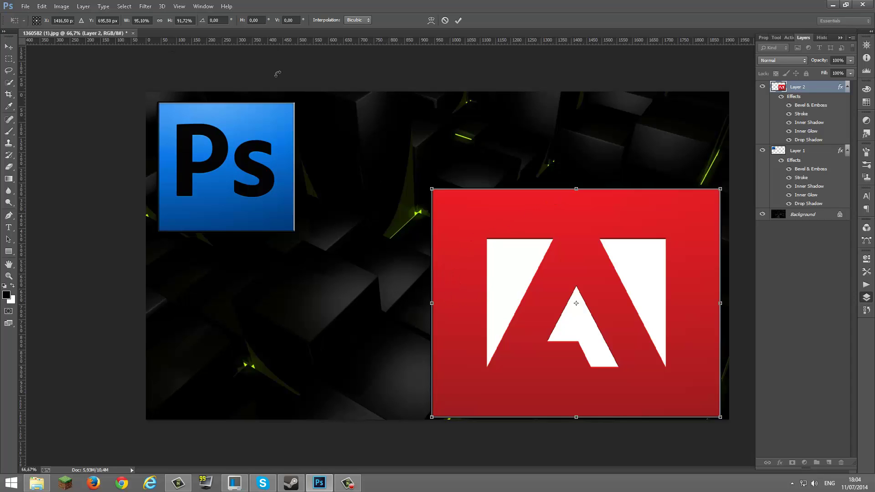
# Commit the Adobe logo resize and bring up File > Open
pyautogui.click(26, 6)
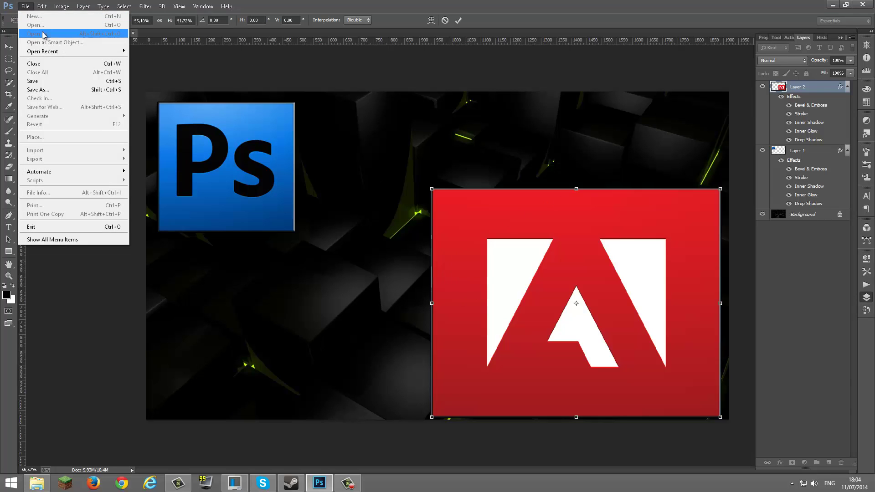
pyautogui.click(9, 59)
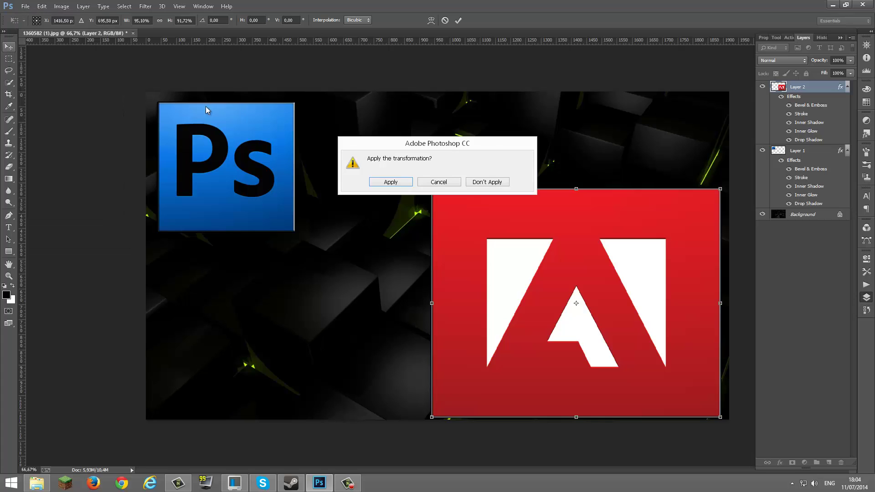
pyautogui.click(388, 183)
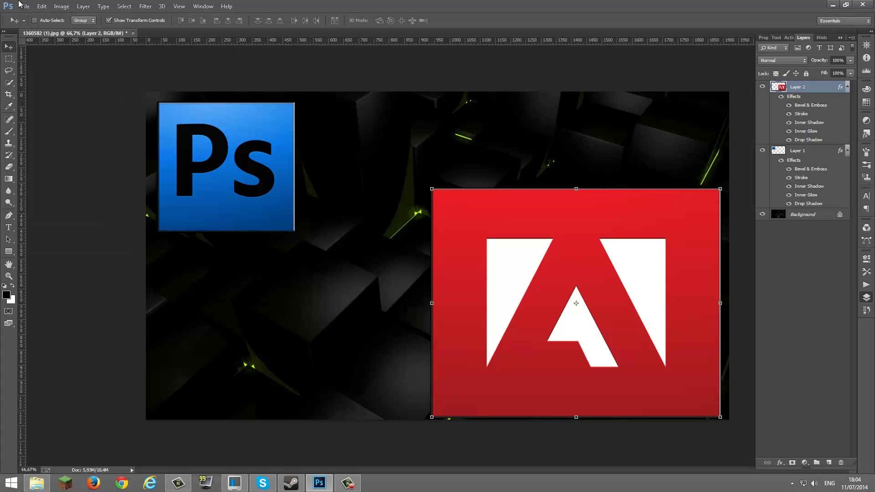
pyautogui.click(26, 6)
# Open YouTube-logo-full_color and dock its window beside the thumbnail
pyautogui.click(43, 26)
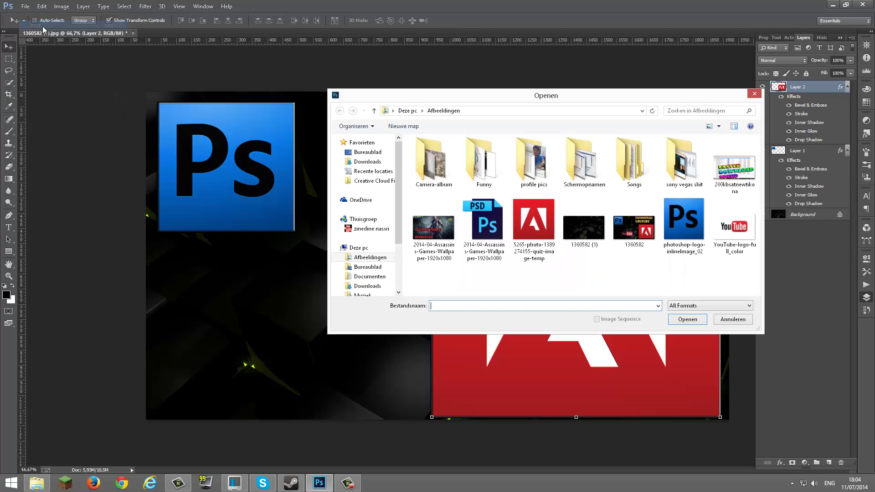
pyautogui.doubleClick(734, 226)
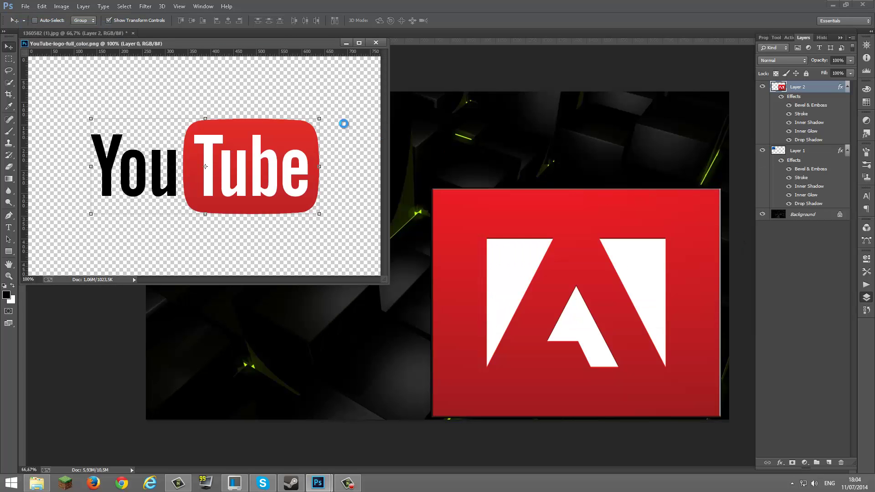
pyautogui.moveTo(162, 45); pyautogui.dragTo(277, 35)
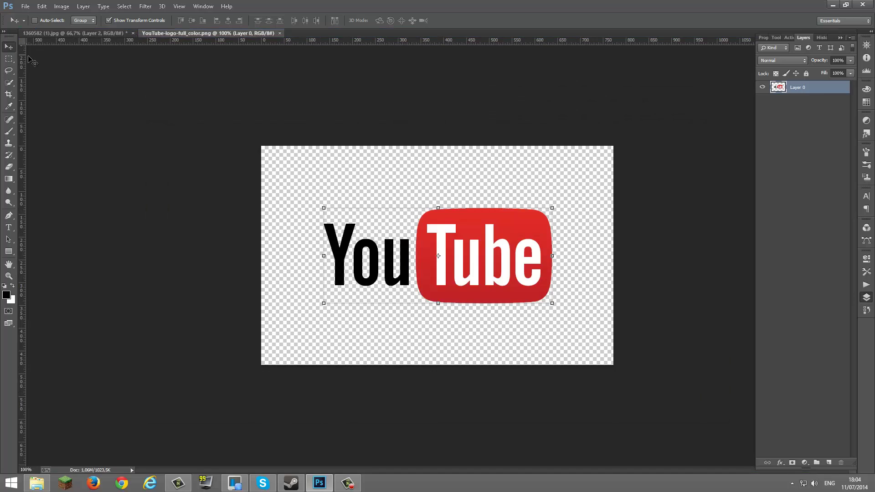
# Quick-select the red Tube box together with its white u and e letters
pyautogui.click(8, 155)
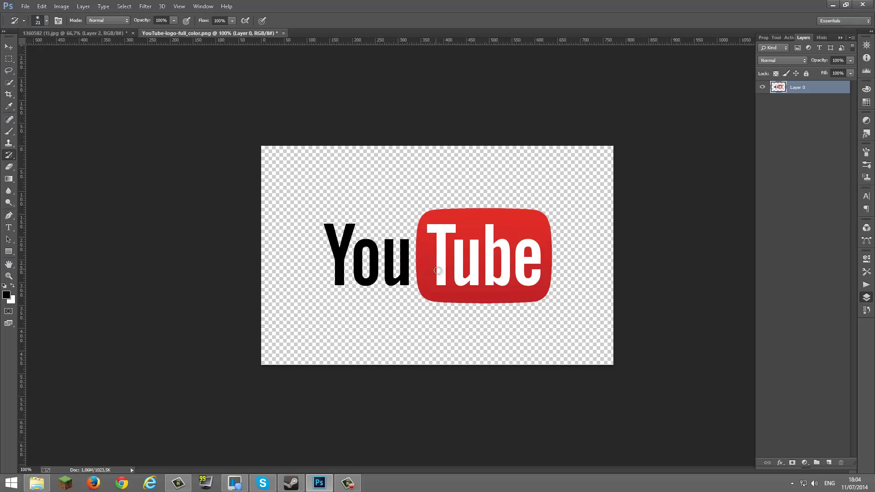
pyautogui.click(8, 83)
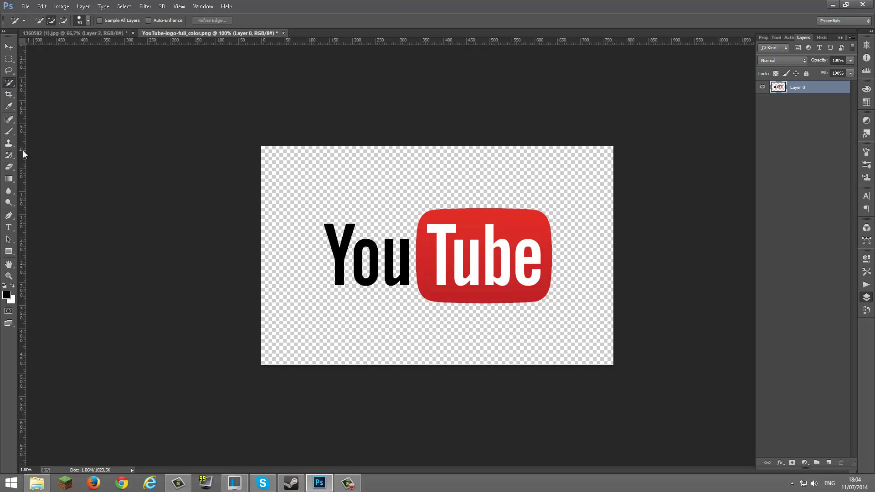
pyautogui.click(9, 155)
pyautogui.click(8, 82)
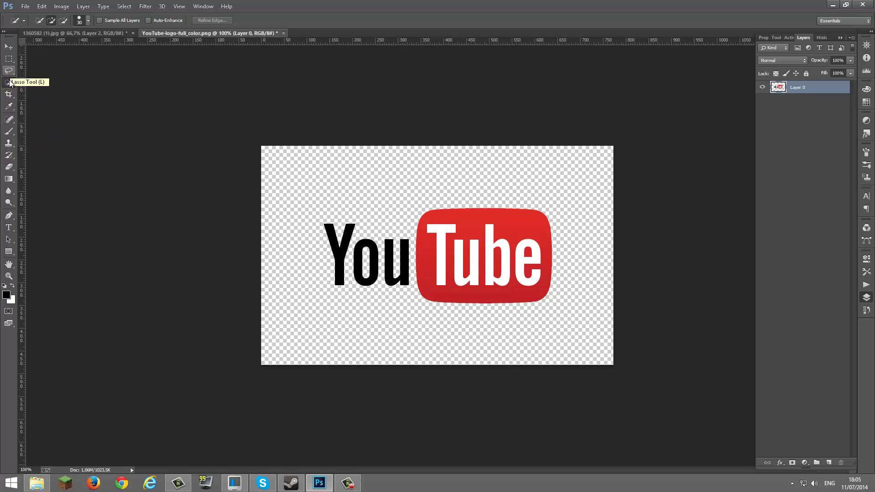
pyautogui.click(474, 258)
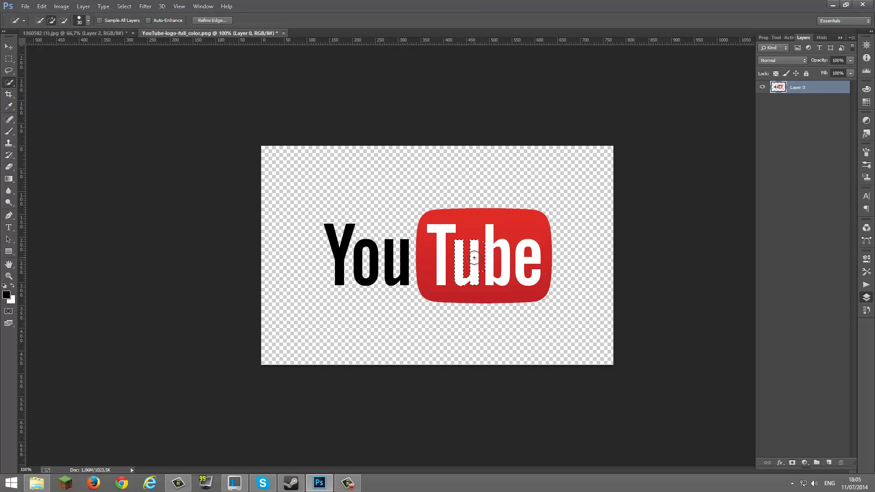
pyautogui.click(443, 251)
pyautogui.click(524, 256)
# Paste the Tube box into the thumbnail and move it down-left on the wallpaper
pyautogui.click(89, 35)
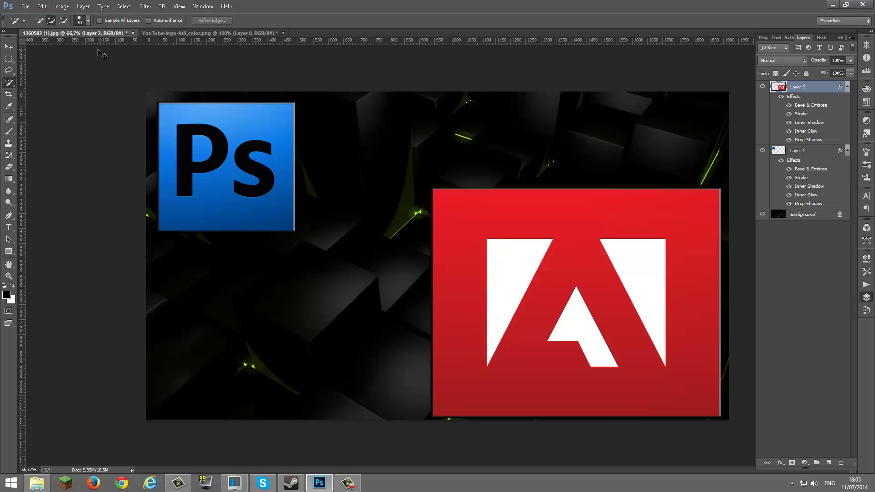
pyautogui.hotkey('ctrl', 'v')
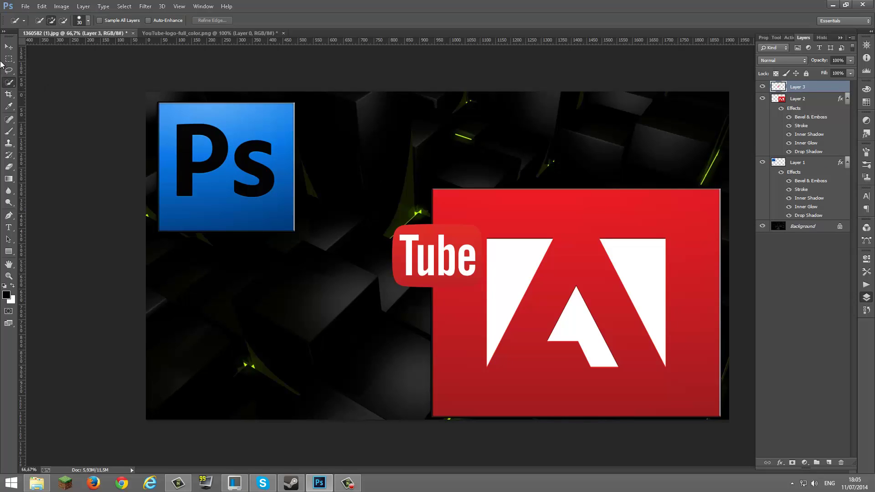
pyautogui.click(9, 47)
pyautogui.moveTo(407, 254)
pyautogui.mouseDown()
pyautogui.moveTo(331, 289)
pyautogui.moveTo(326, 336)
pyautogui.moveTo(342, 337)
pyautogui.mouseUp()
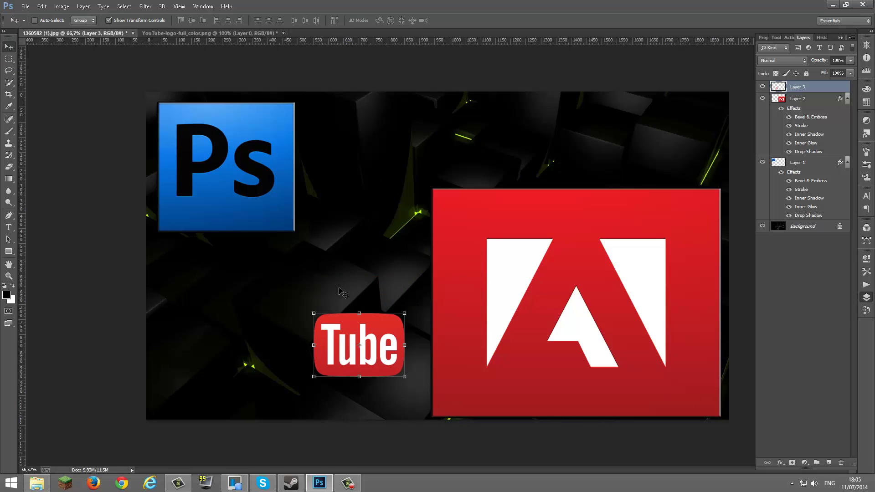
# In the YouTube logo, clear the selection and quick-select the black 'You' letters
pyautogui.click(150, 34)
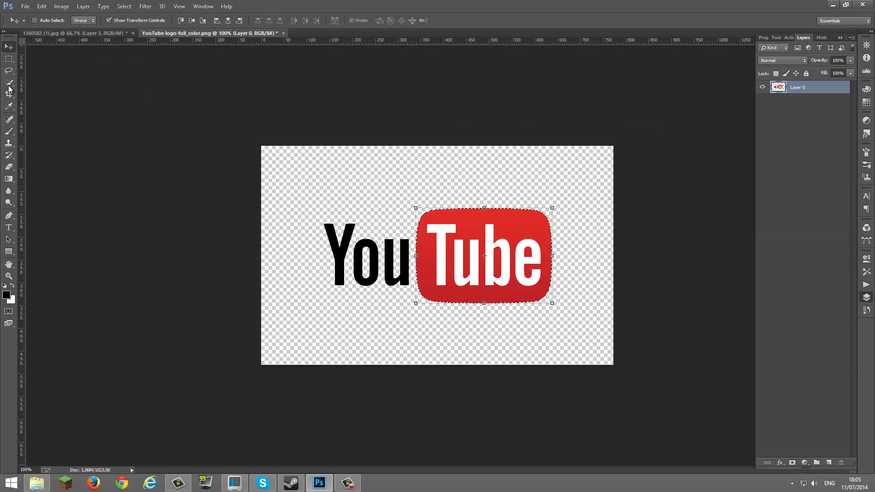
pyautogui.click(9, 84)
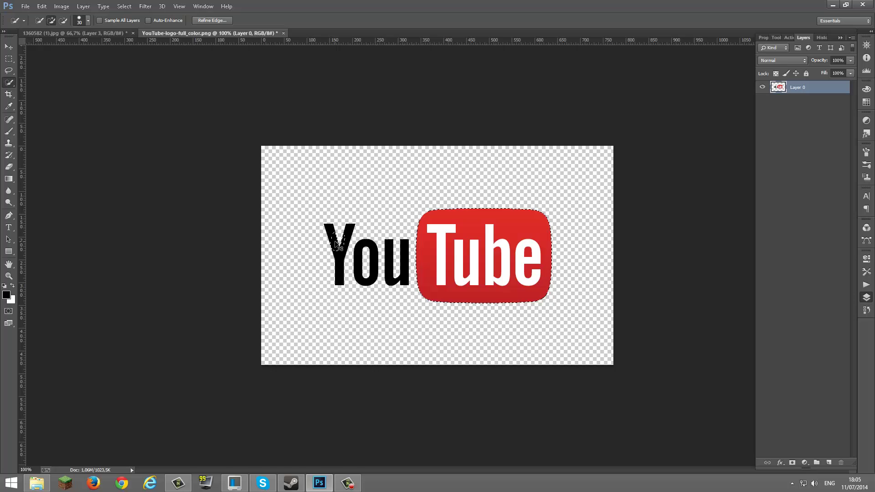
pyautogui.hotkey('ctrl', 'd')
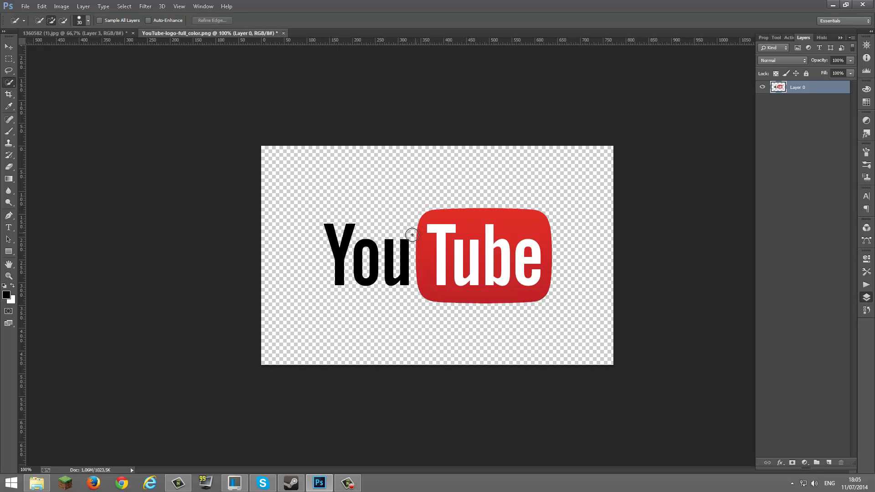
pyautogui.click(360, 251)
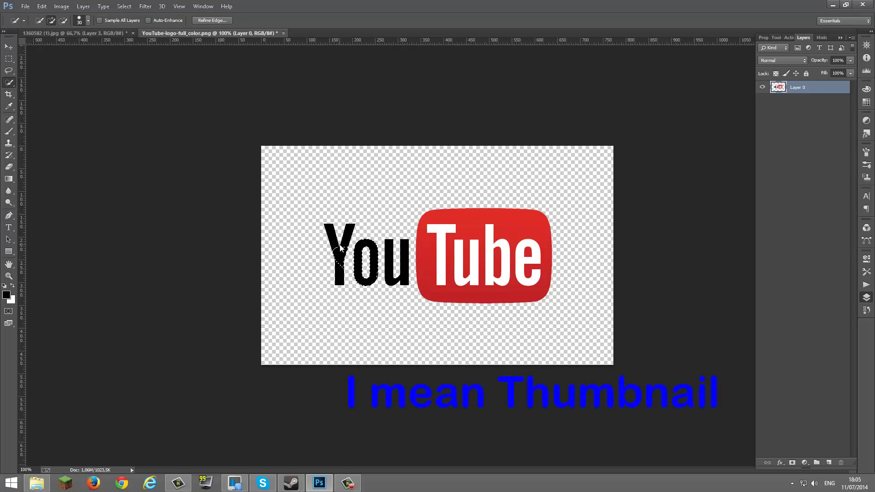
pyautogui.moveTo(342, 258); pyautogui.dragTo(335, 234)
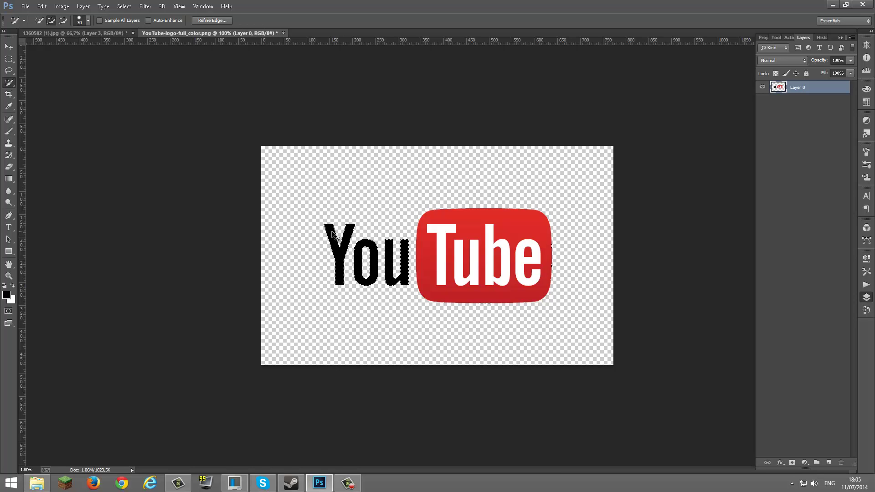
# Paste the black 'You' lettering into the thumbnail as Layer 4, just left of the Tube badge
pyautogui.click(110, 33)
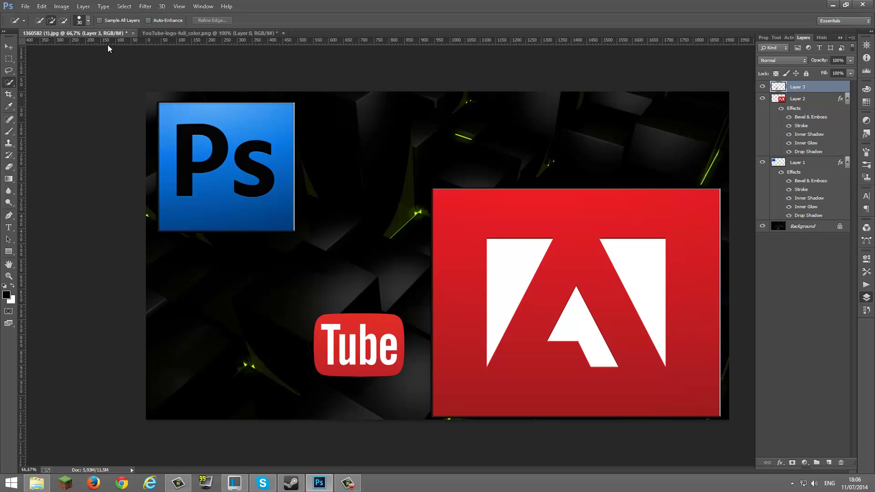
pyautogui.hotkey('ctrl', 'v')
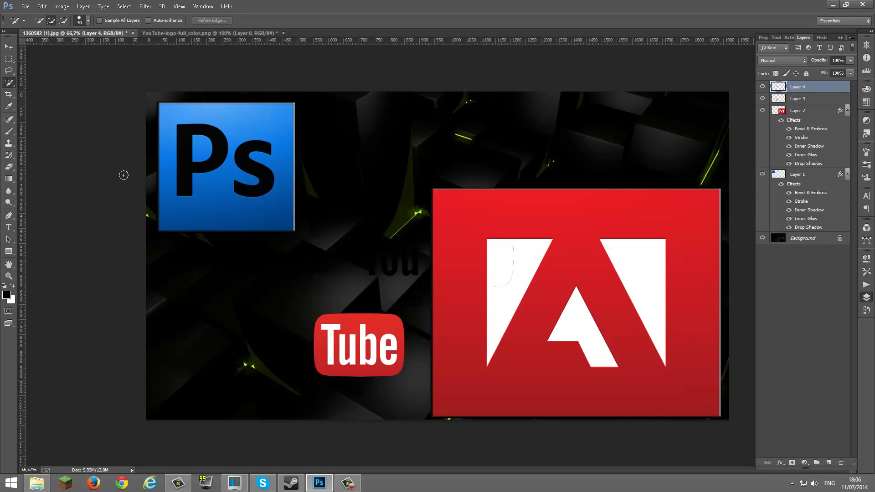
pyautogui.click(8, 47)
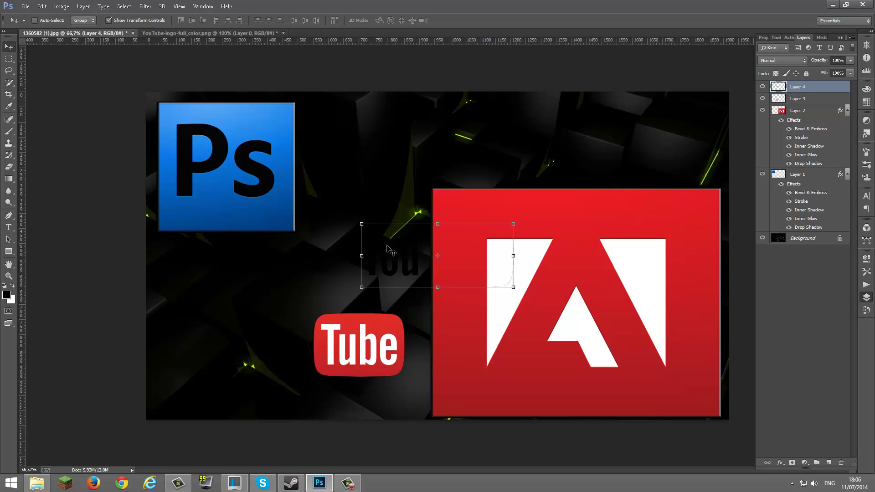
pyautogui.moveTo(419, 251)
pyautogui.mouseDown()
pyautogui.moveTo(319, 257)
pyautogui.moveTo(319, 297)
pyautogui.moveTo(280, 338)
pyautogui.mouseUp()
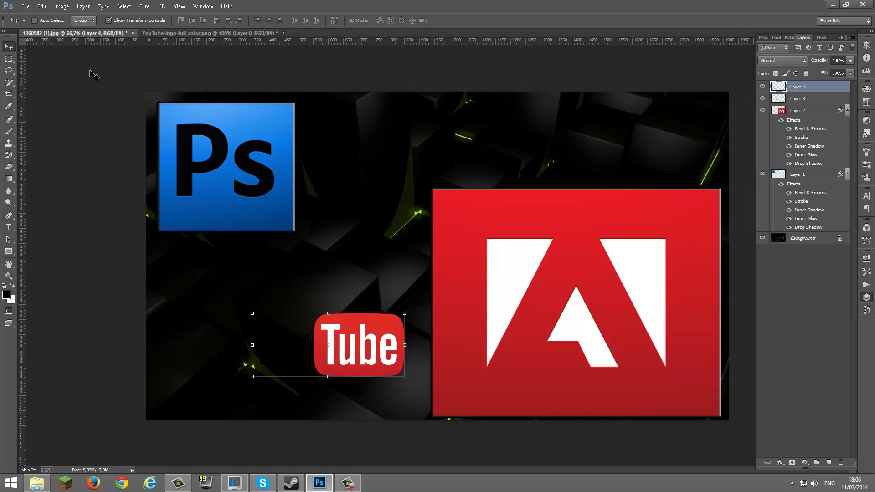
# Give Layer 4 red Color Overlay, Bevel & Emboss with Contour, Drop Shadow, Inner Shadow and Inner Glow
pyautogui.rightClick(801, 88)
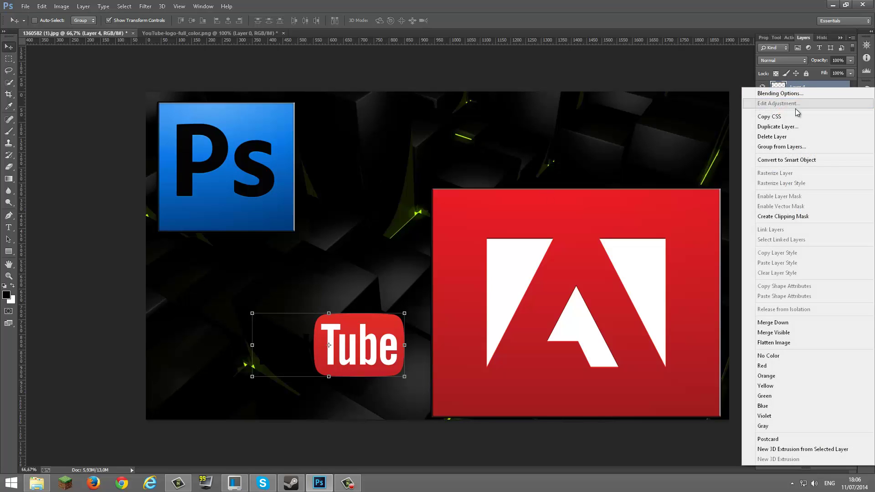
pyautogui.click(787, 95)
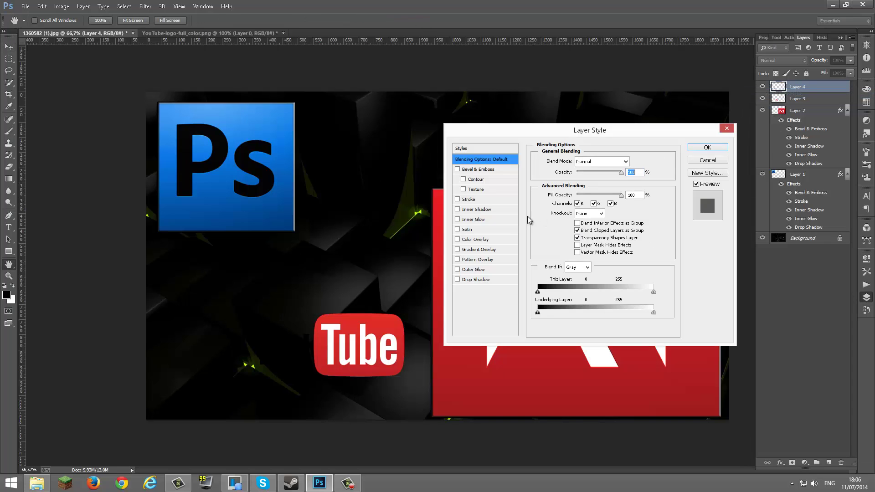
pyautogui.click(480, 240)
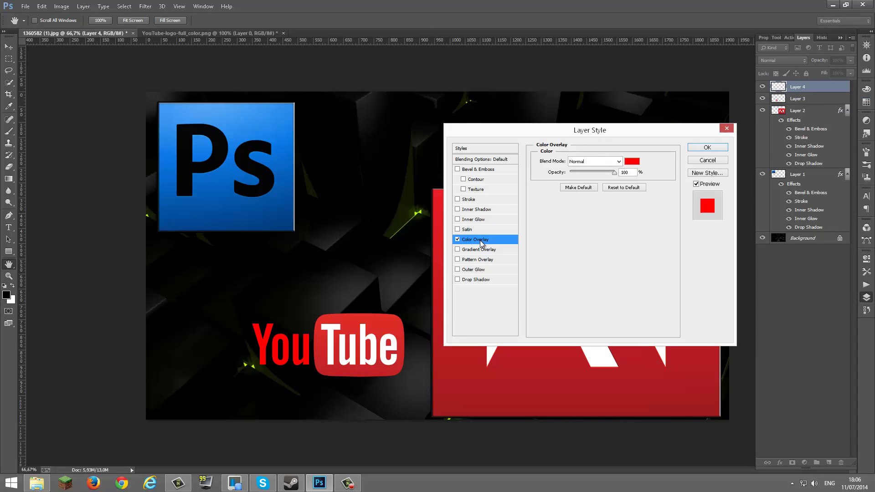
pyautogui.click(474, 170)
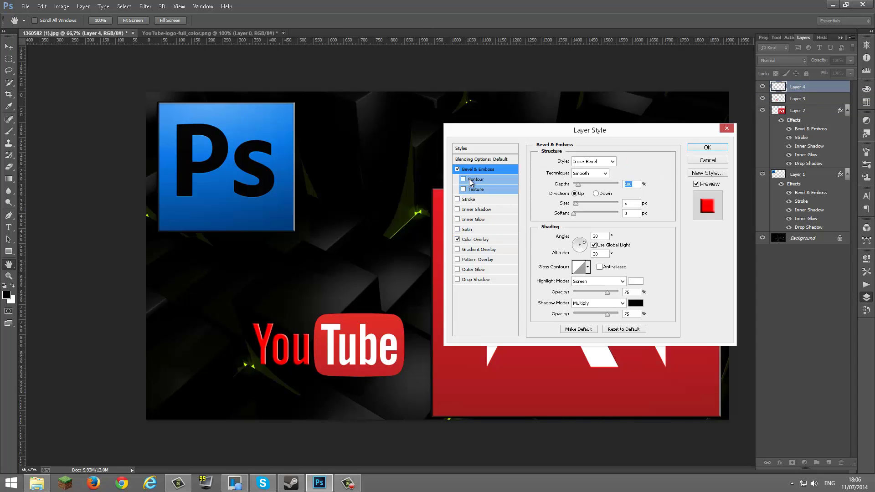
pyautogui.click(471, 181)
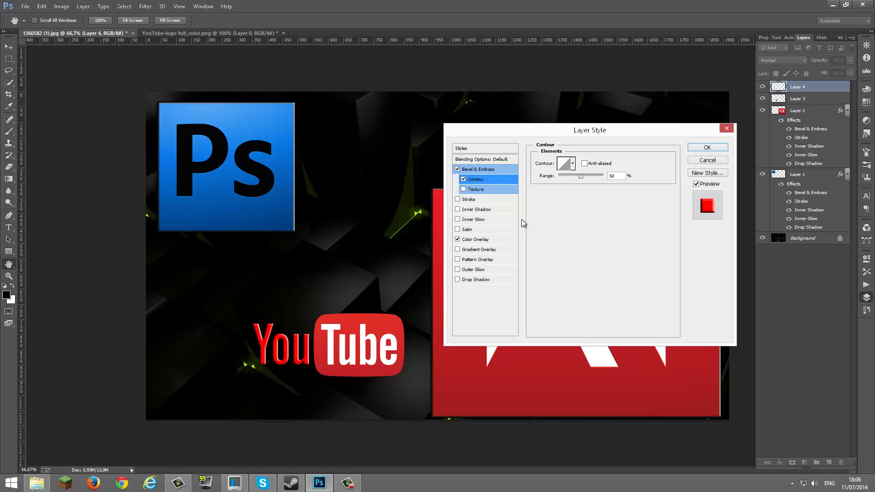
pyautogui.click(473, 281)
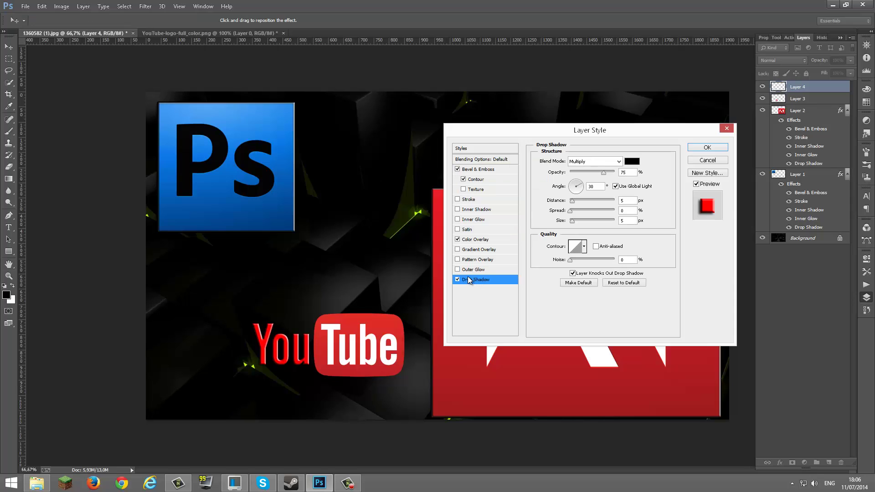
pyautogui.click(458, 200)
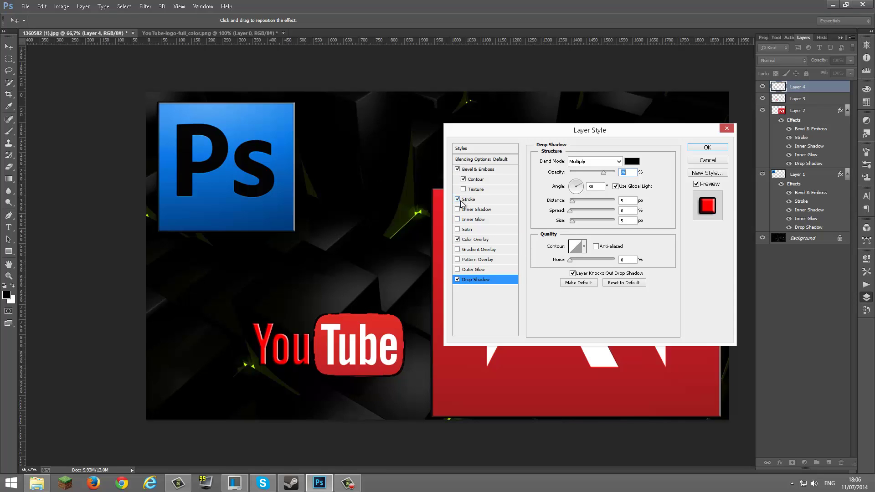
pyautogui.click(458, 199)
pyautogui.click(458, 210)
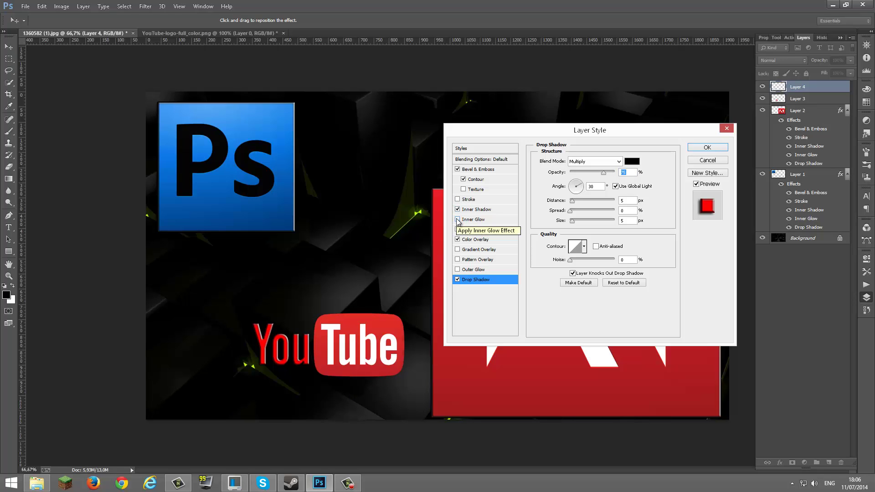
pyautogui.click(457, 219)
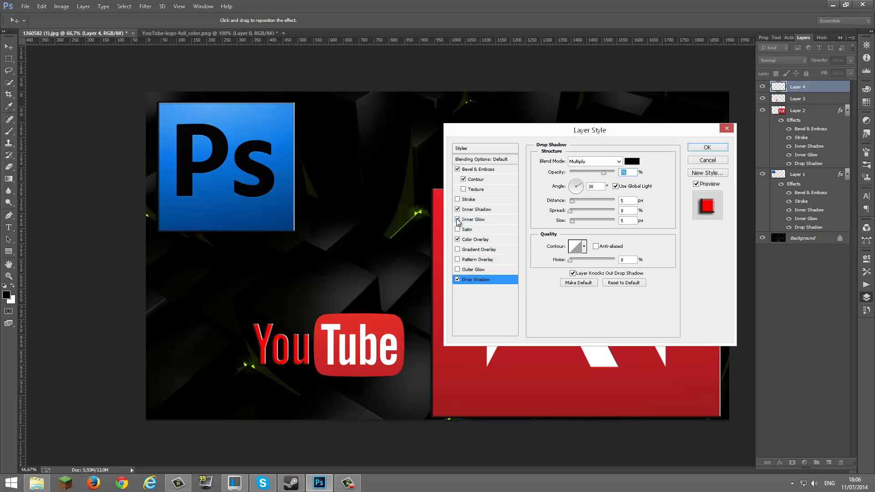
# Confirm the You layer styles and add Bevel & Emboss with Contour to Layer 3
pyautogui.click(712, 147)
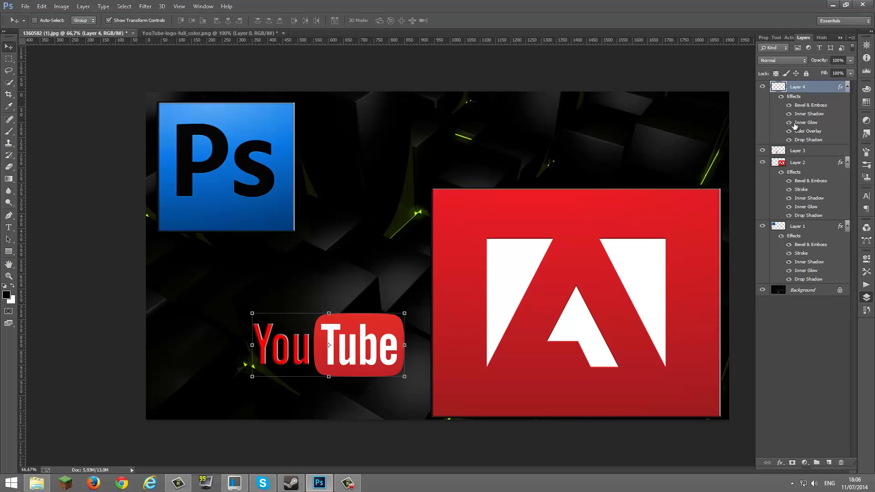
pyautogui.rightClick(798, 153)
pyautogui.click(713, 101)
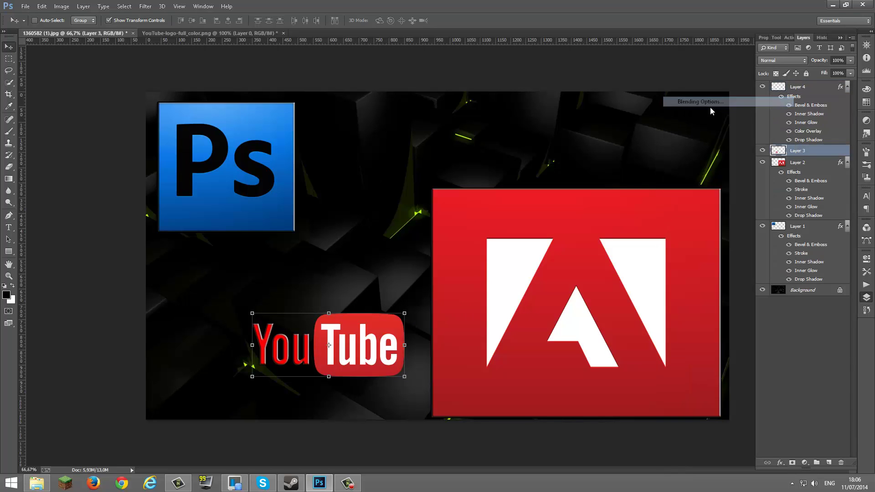
pyautogui.click(473, 170)
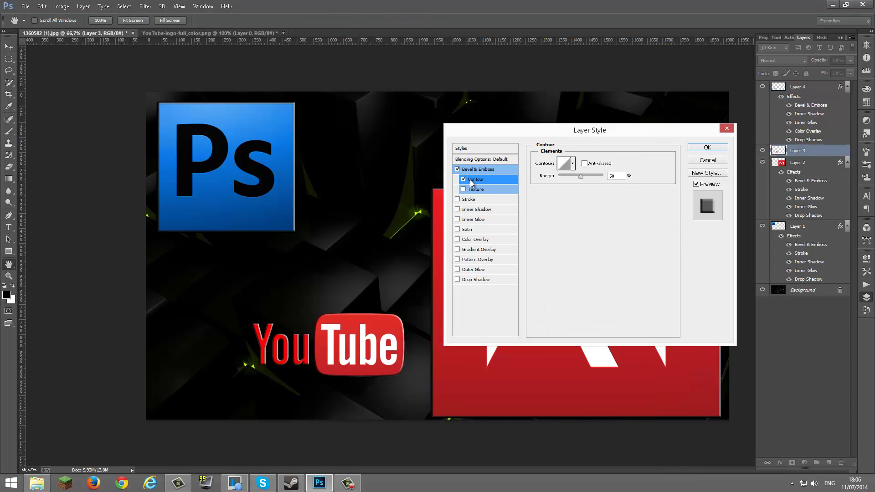
# Add Inner Shadow, Inner Glow and Drop Shadow to the Tube badge, leaving Stroke off, and apply
pyautogui.click(469, 201)
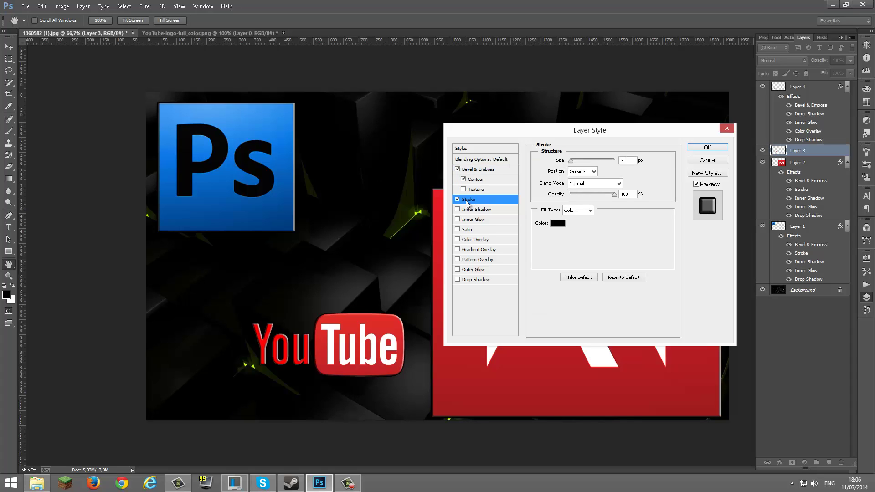
pyautogui.click(457, 199)
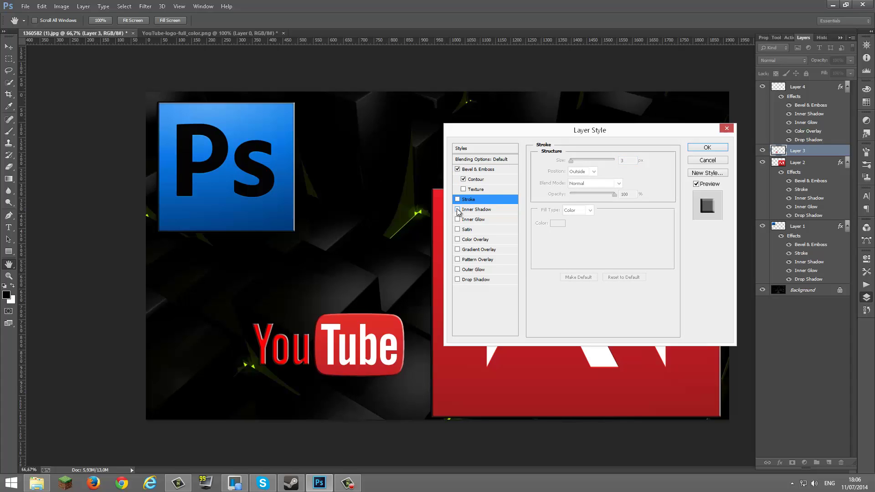
pyautogui.click(457, 210)
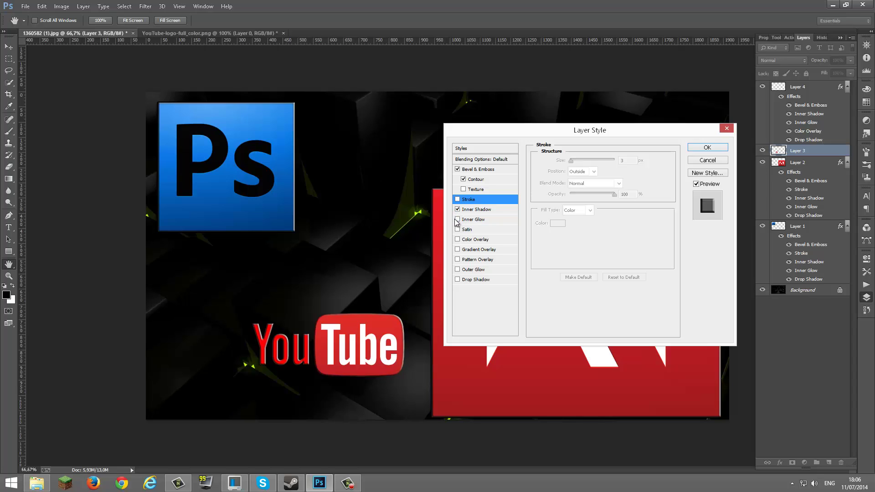
pyautogui.click(458, 220)
pyautogui.click(457, 280)
pyautogui.click(707, 148)
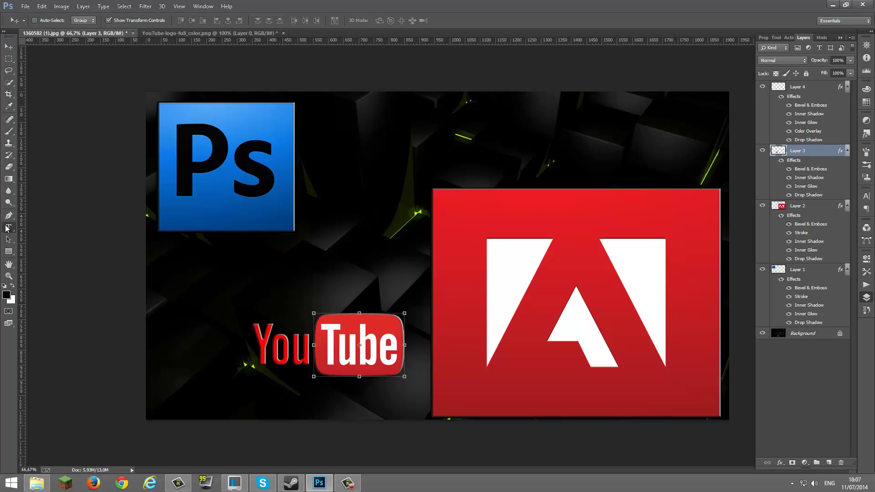
# With the Type tool, choose BatmanForeverAlternate from the font list
pyautogui.click(8, 227)
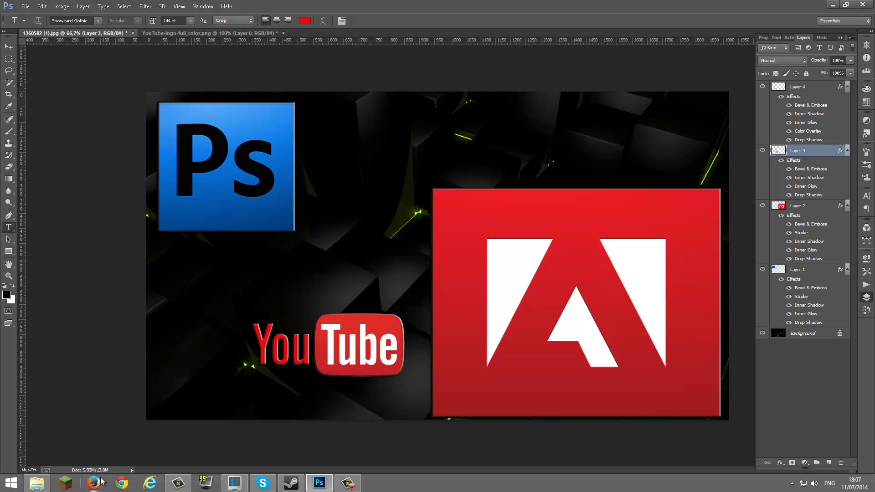
pyautogui.click(92, 22)
pyautogui.click(98, 20)
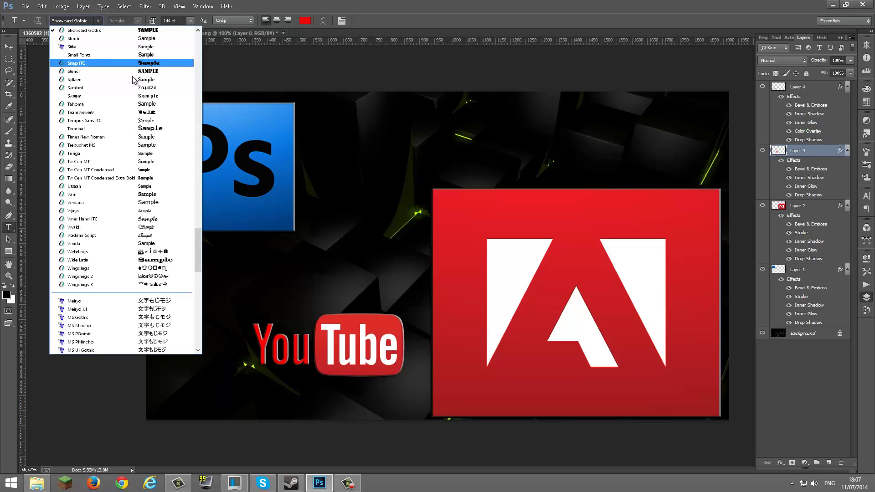
pyautogui.scroll(3, 156, 106)
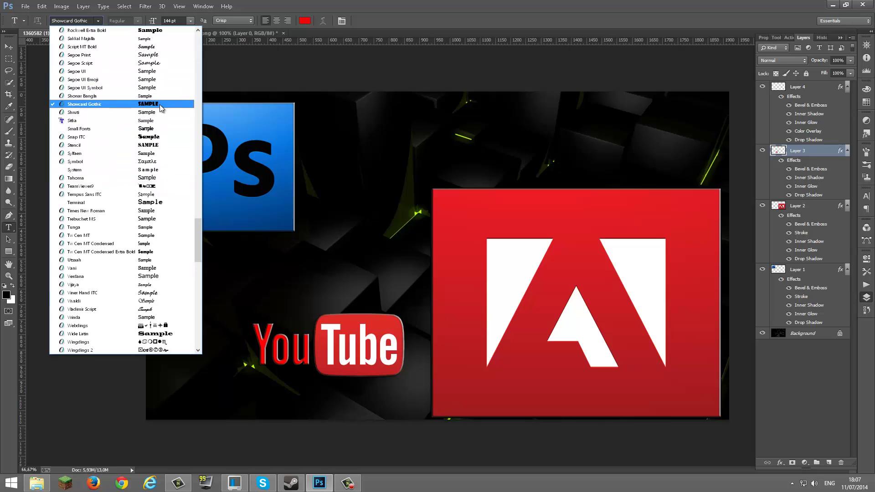
pyautogui.scroll(2, 156, 105)
pyautogui.scroll(1, 155, 107)
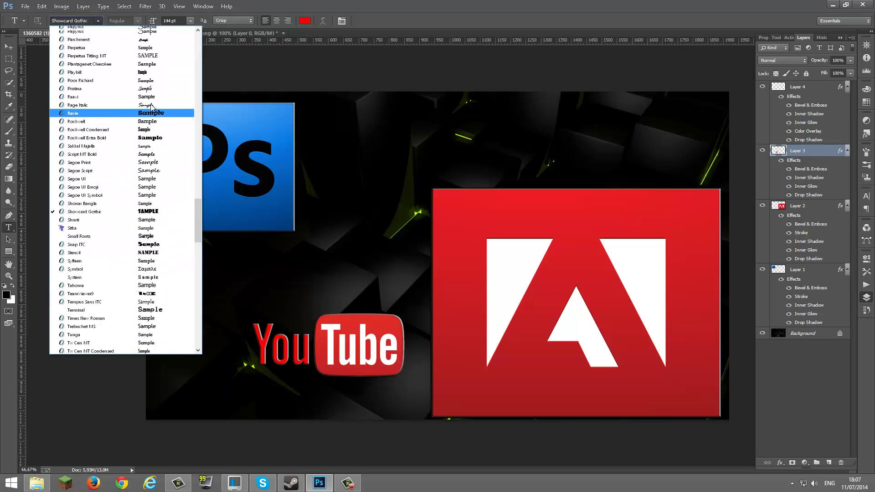
pyautogui.scroll(3, 144, 112)
pyautogui.scroll(2, 143, 113)
pyautogui.scroll(3, 155, 128)
pyautogui.scroll(2, 174, 100)
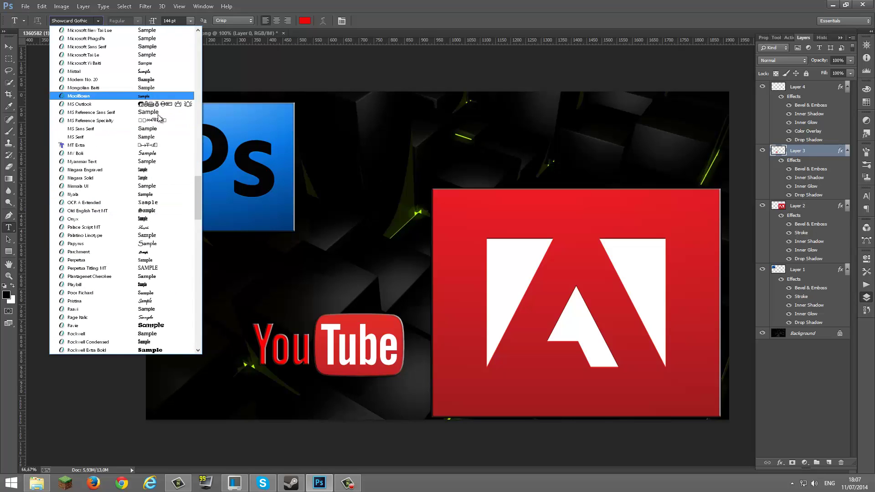
pyautogui.scroll(2, 183, 157)
pyautogui.scroll(3, 176, 155)
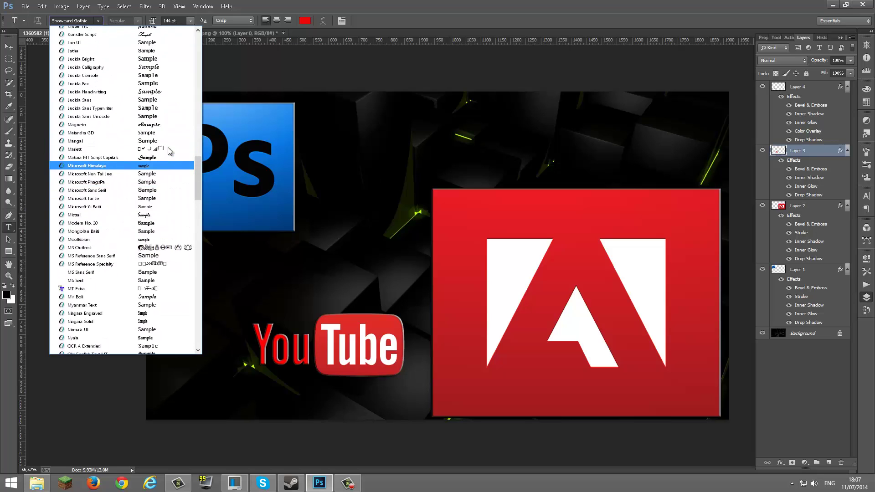
pyautogui.scroll(3, 169, 150)
pyautogui.scroll(8, 168, 150)
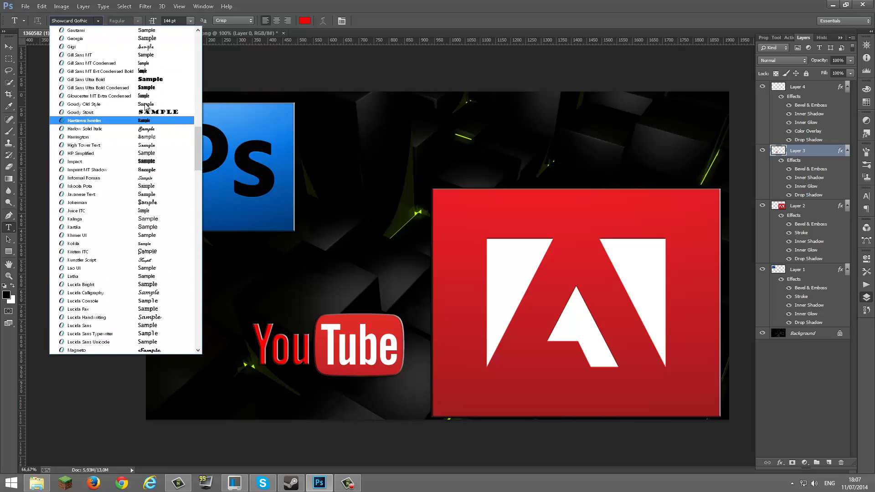
pyautogui.scroll(3, 145, 99)
pyautogui.scroll(3, 144, 100)
pyautogui.scroll(3, 142, 102)
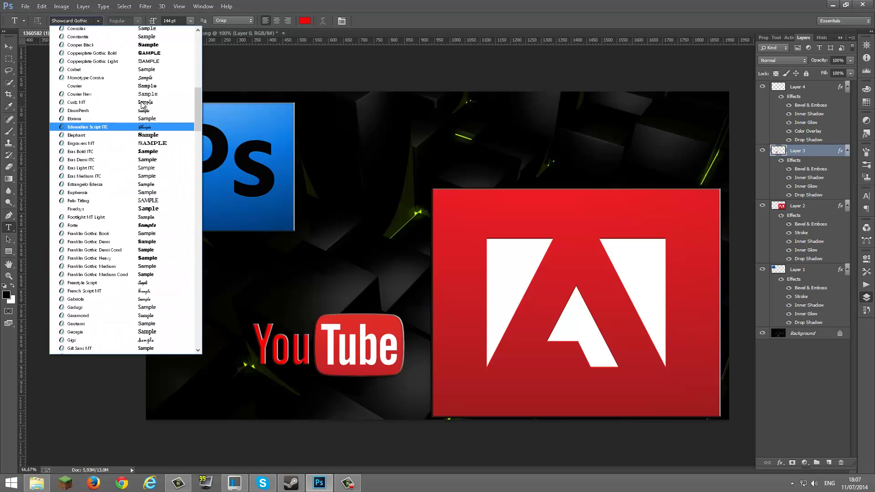
pyautogui.scroll(3, 140, 104)
pyautogui.scroll(4, 139, 106)
pyautogui.scroll(2, 133, 109)
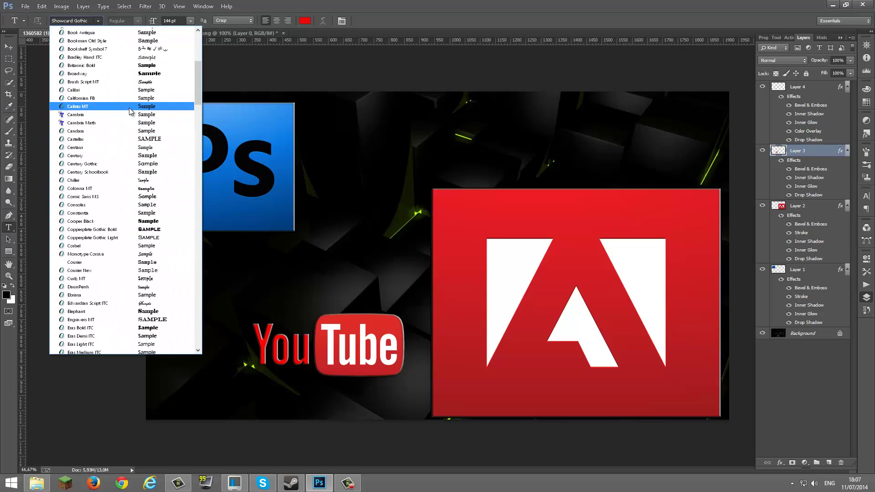
pyautogui.scroll(2, 132, 110)
pyautogui.scroll(2, 130, 111)
pyautogui.scroll(2, 129, 112)
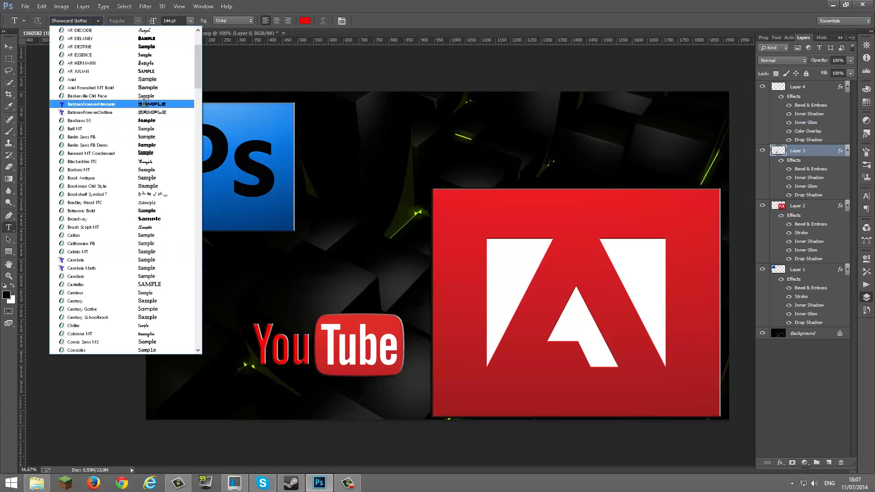
pyautogui.click(144, 106)
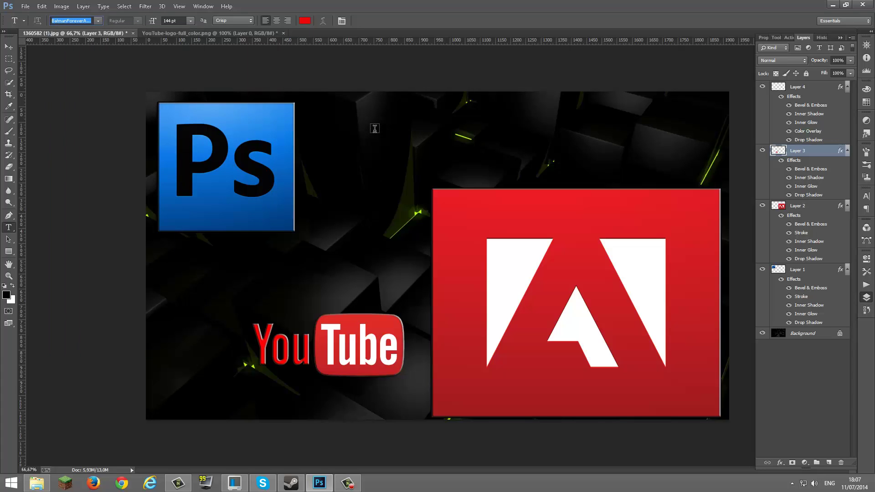
# Set the text colour to red and type the two-line title 'YOUTUBE' / 'THUMBNAIL' near the top
pyautogui.click(304, 21)
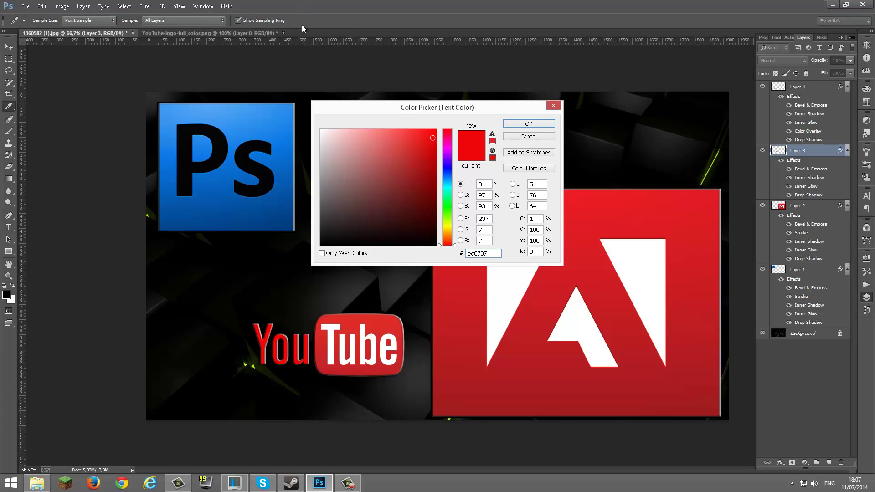
pyautogui.click(529, 124)
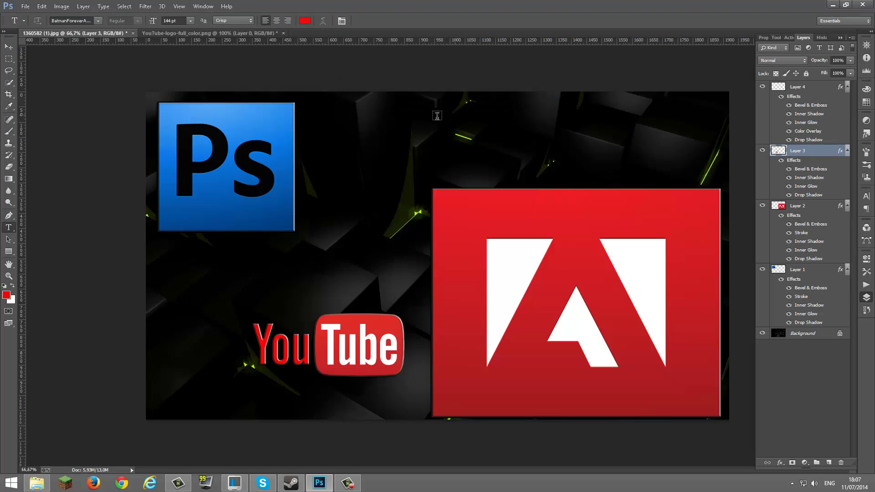
pyautogui.click(396, 121)
pyautogui.write('F')
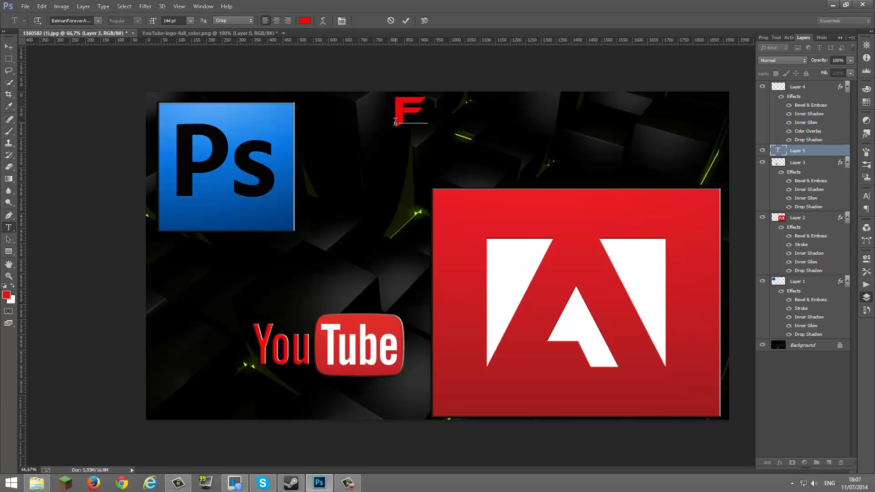
pyautogui.press('BackSpace')
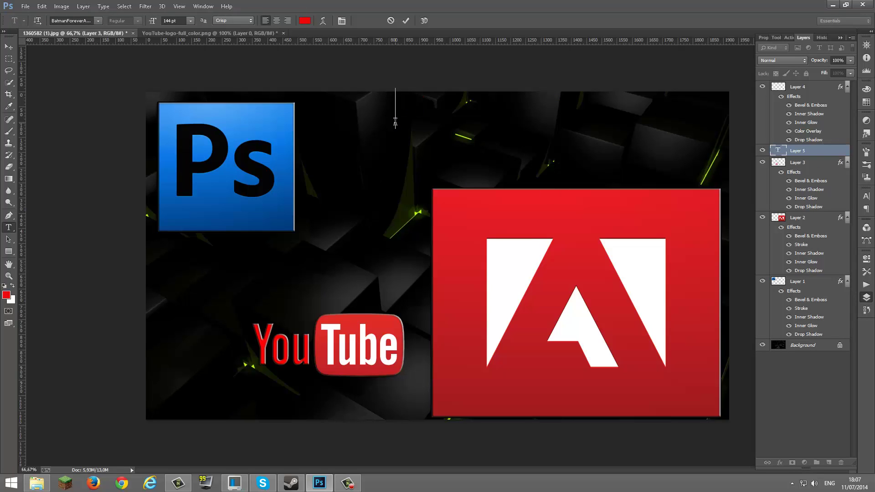
pyautogui.write('P')
pyautogui.press('BackSpace')
pyautogui.write('Y')
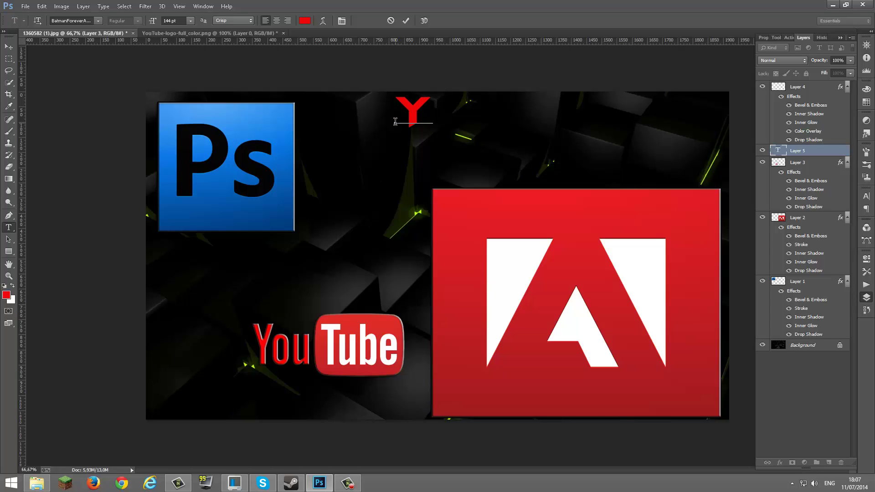
pyautogui.write('OUT')
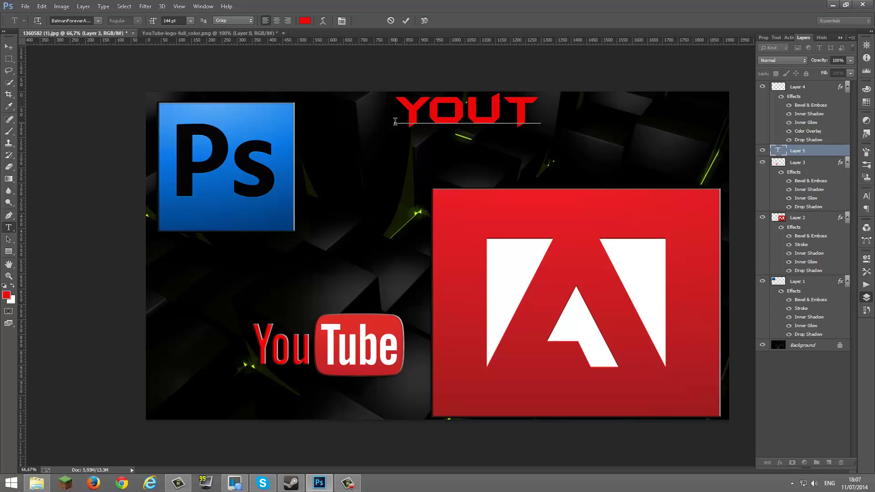
pyautogui.write('UBE')
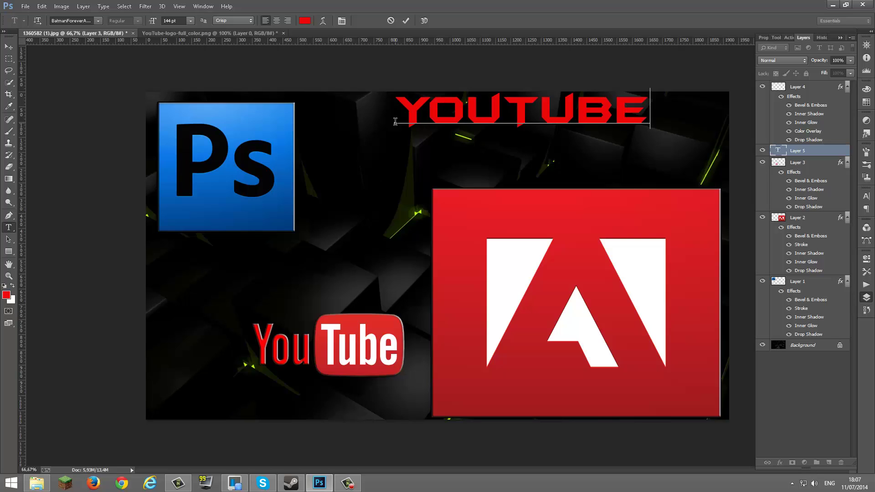
pyautogui.press('Return')
pyautogui.write('THUMB')
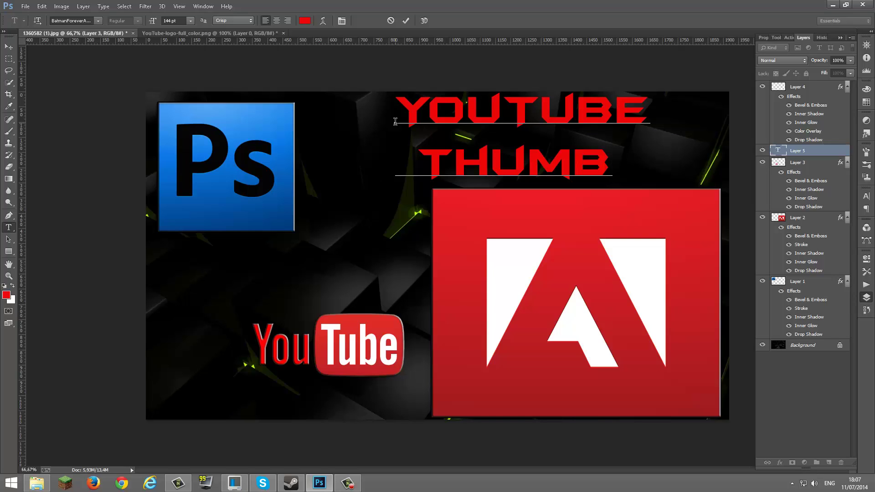
pyautogui.write('NAIL')
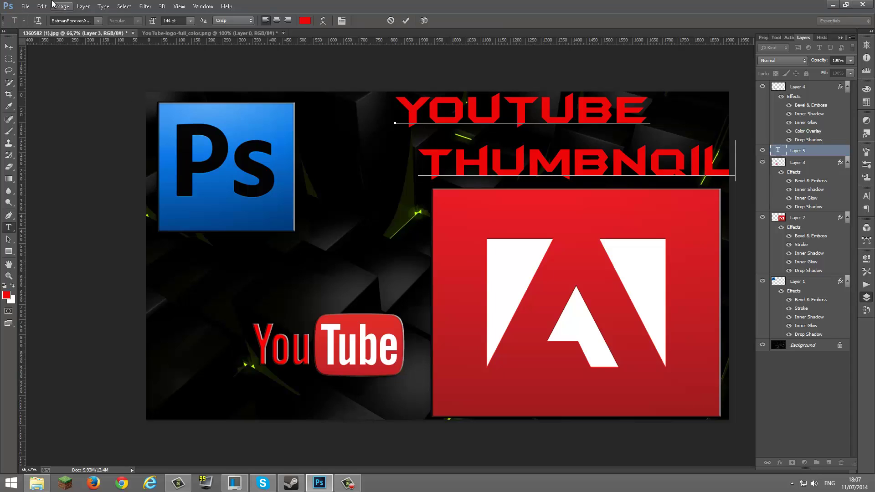
pyautogui.click(9, 48)
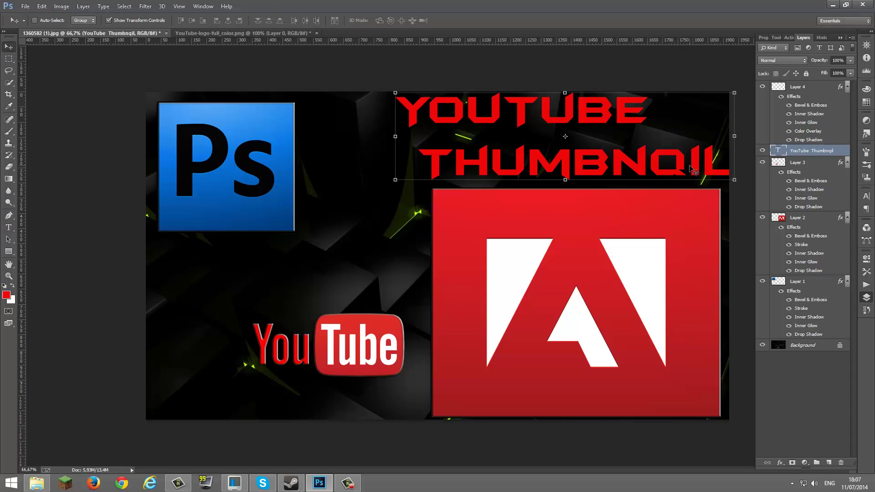
# Reopen the title text and correct the THUMBNQIL typo to THUMBNAIL
pyautogui.rightClick(478, 172)
pyautogui.click(8, 227)
pyautogui.click(684, 166)
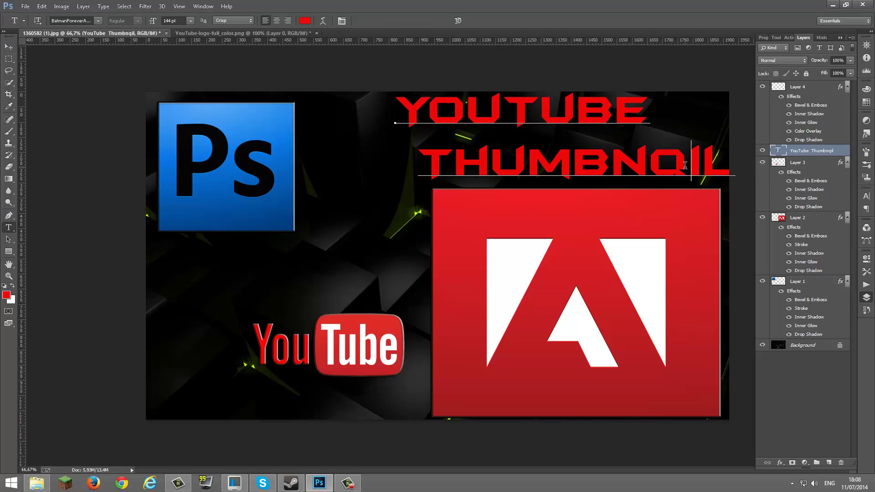
pyautogui.press('BackSpace')
pyautogui.write('A')
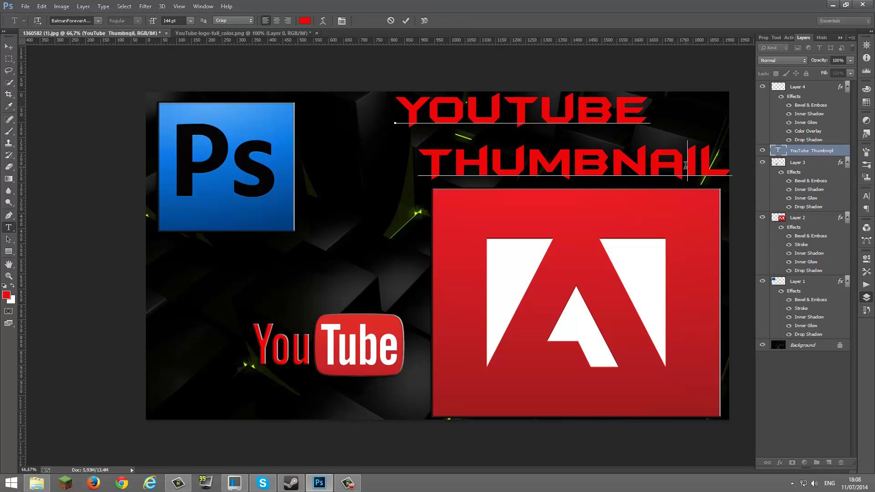
# Commit and nudge the title, then add Bevel & Emboss, Stroke, Inner Glow and Drop Shadow
pyautogui.click(9, 47)
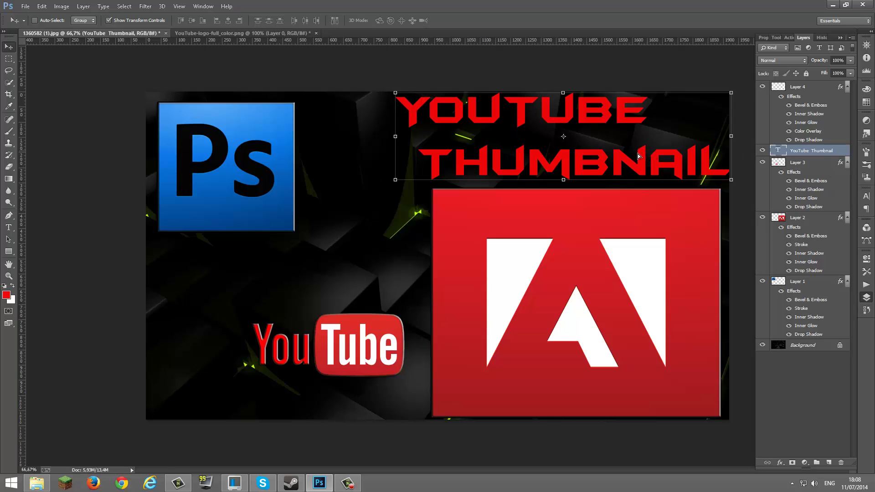
pyautogui.moveTo(638, 156); pyautogui.dragTo(634, 156)
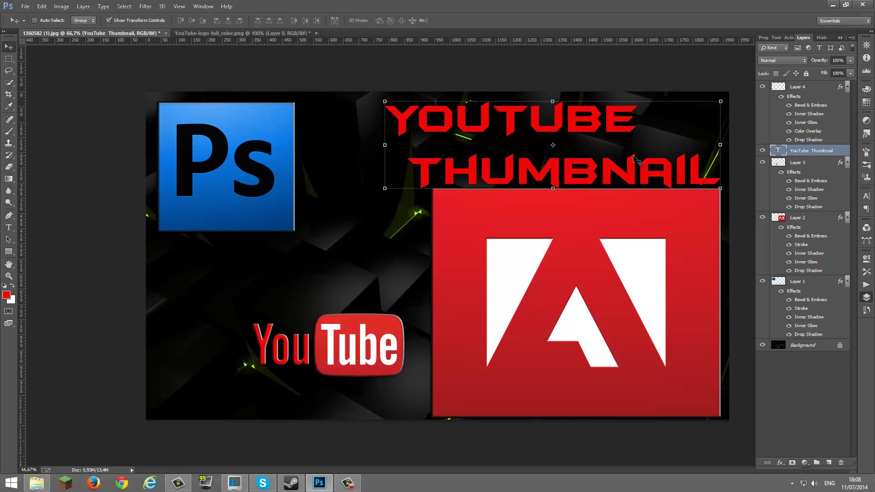
pyautogui.rightClick(814, 151)
pyautogui.click(737, 75)
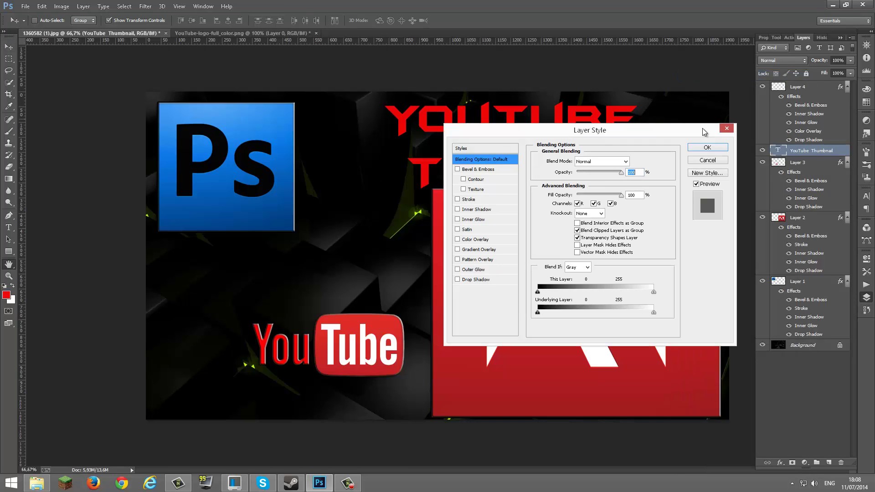
pyautogui.click(479, 169)
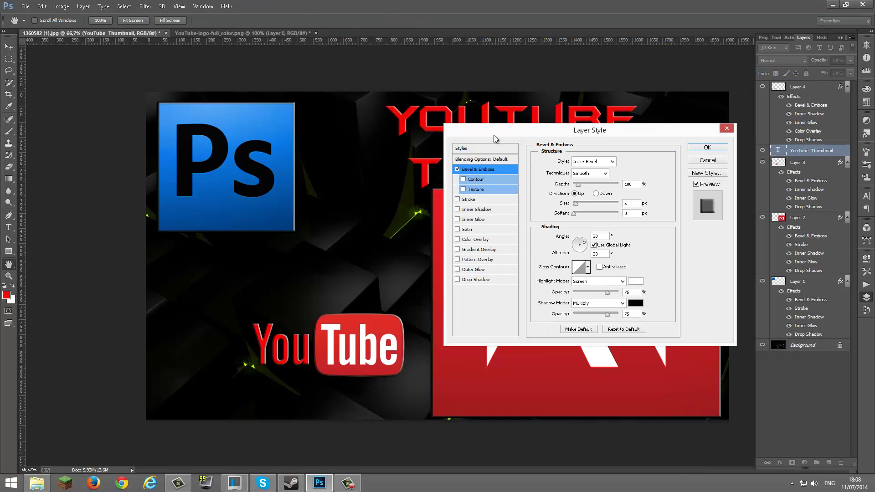
pyautogui.moveTo(504, 131); pyautogui.dragTo(632, 224)
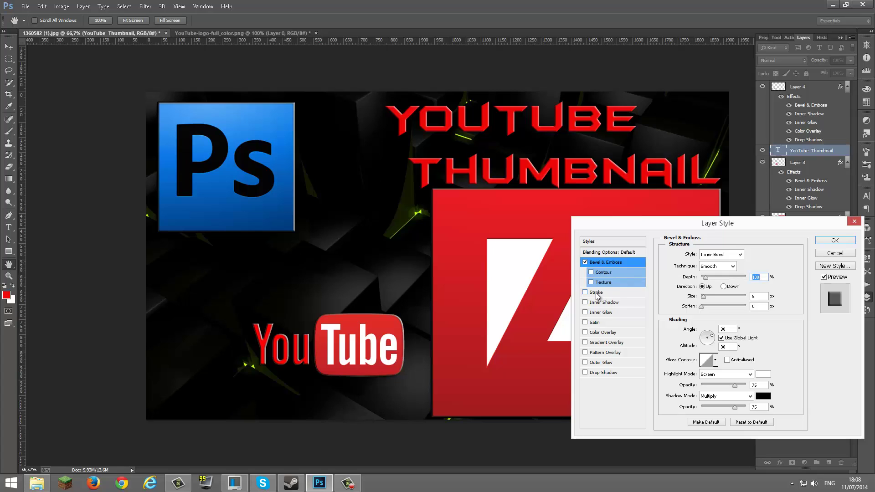
pyautogui.click(596, 294)
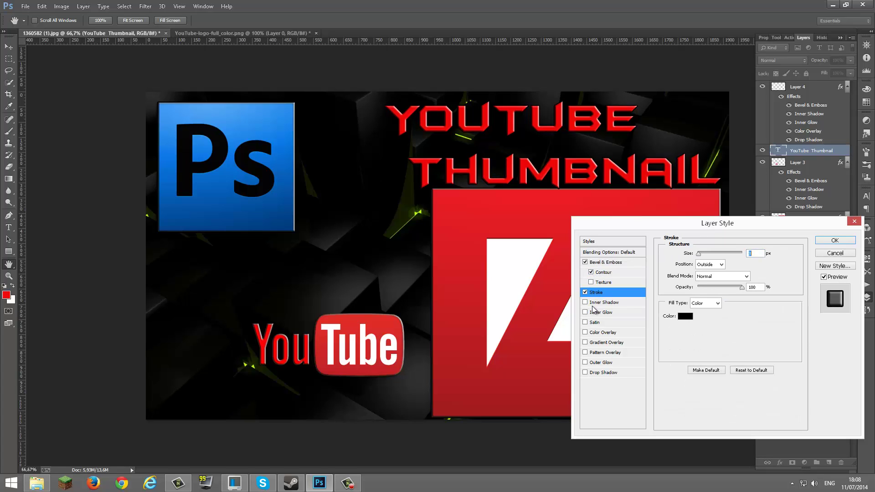
pyautogui.click(595, 303)
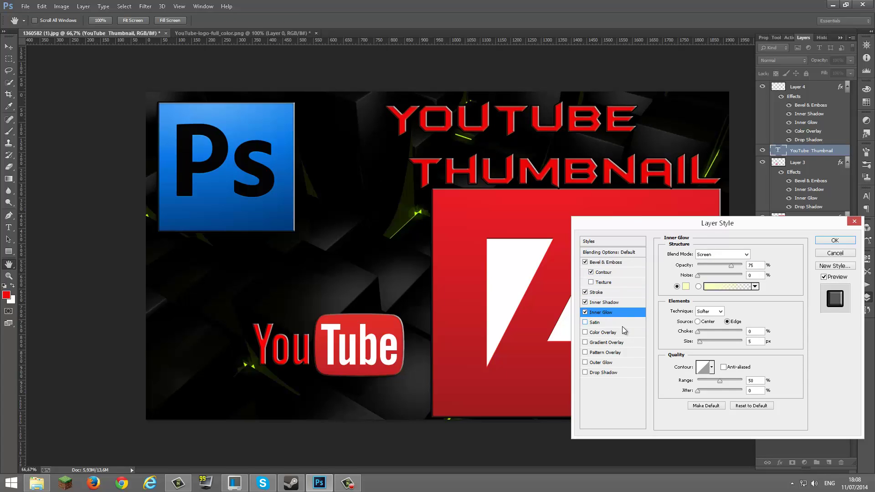
pyautogui.click(593, 373)
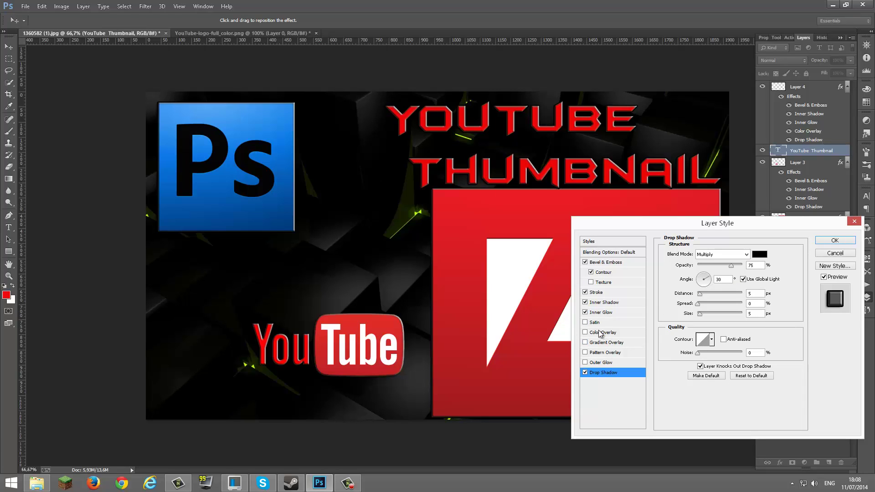
# Add an Orange, Yellow, Orange gradient overlay to the title
pyautogui.click(605, 344)
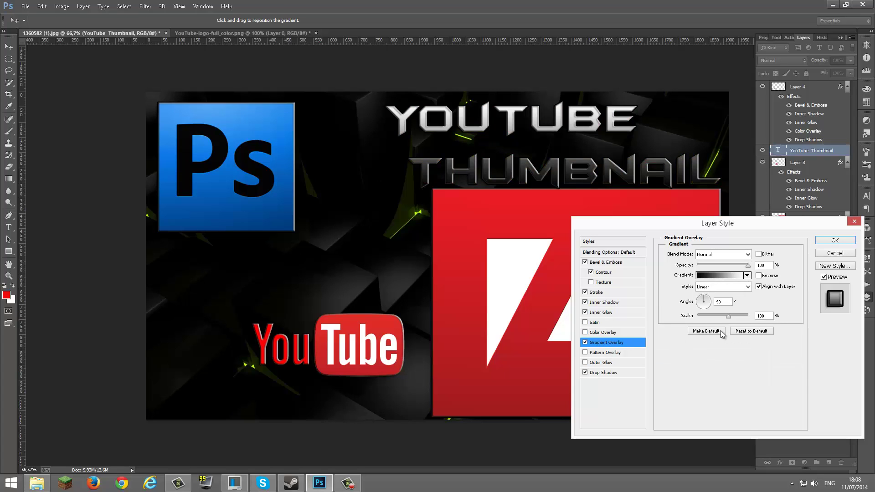
pyautogui.click(722, 276)
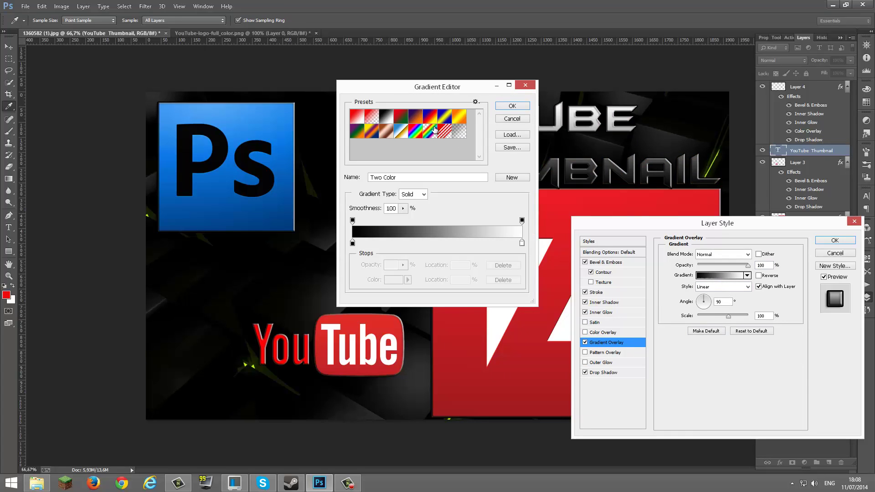
pyautogui.moveTo(447, 91); pyautogui.dragTo(384, 190)
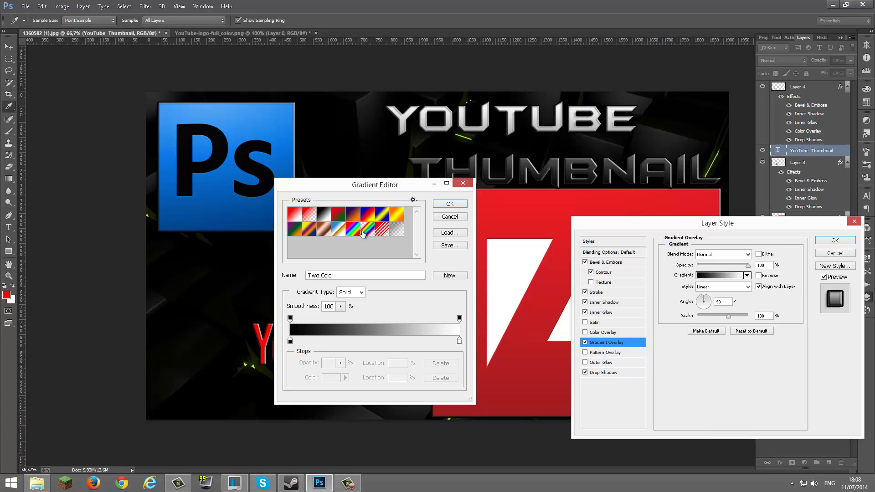
pyautogui.click(397, 215)
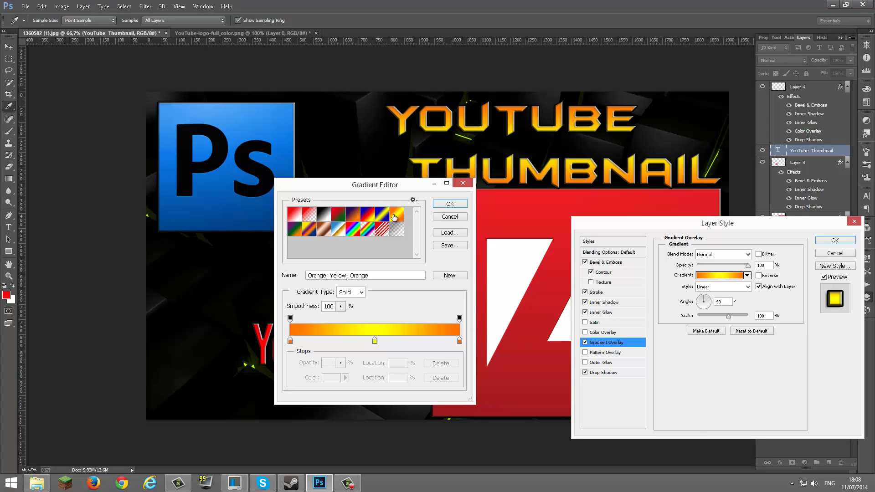
pyautogui.click(451, 205)
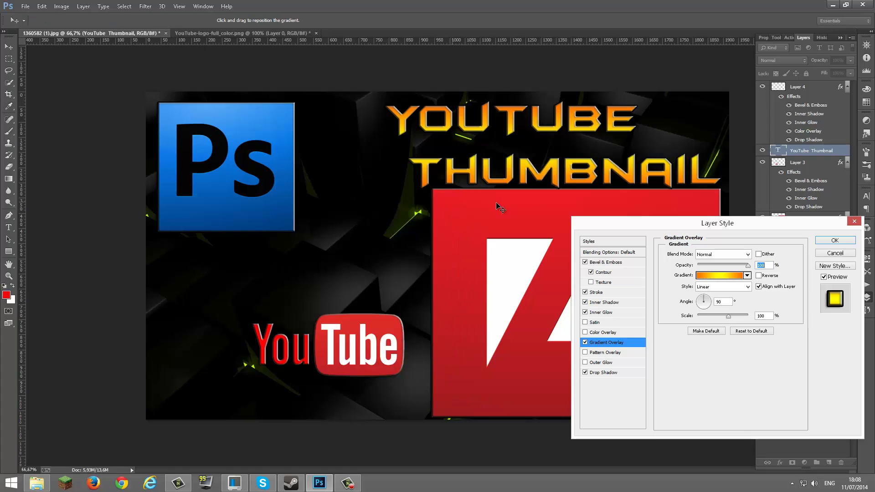
# Stretch the gradient title about 122% across the top beside the Ps logo
pyautogui.click(835, 242)
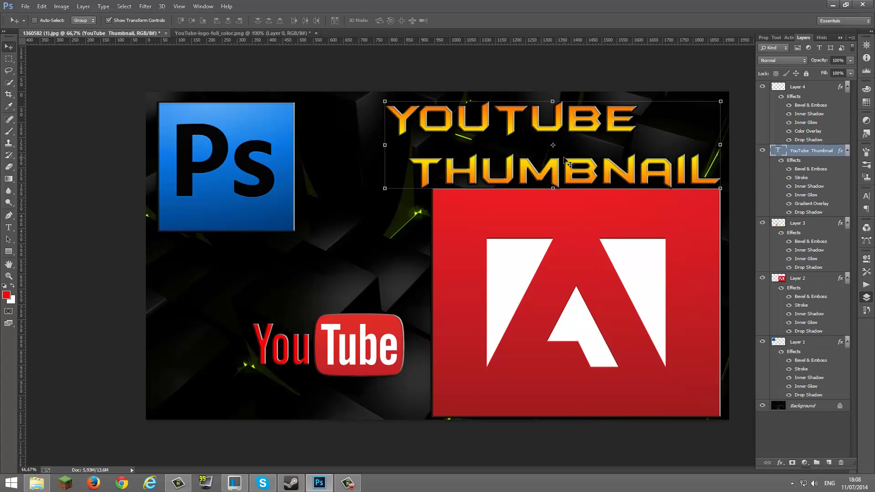
pyautogui.moveTo(563, 159); pyautogui.dragTo(560, 154)
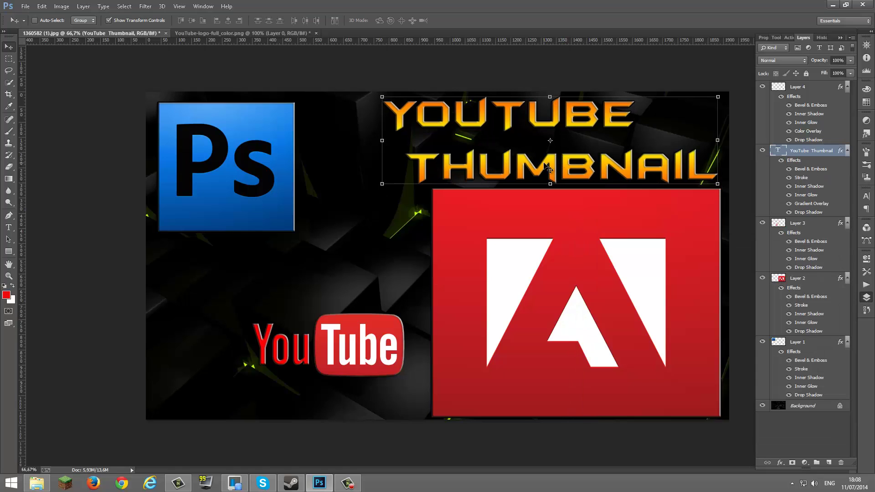
pyautogui.moveTo(382, 141); pyautogui.dragTo(314, 140)
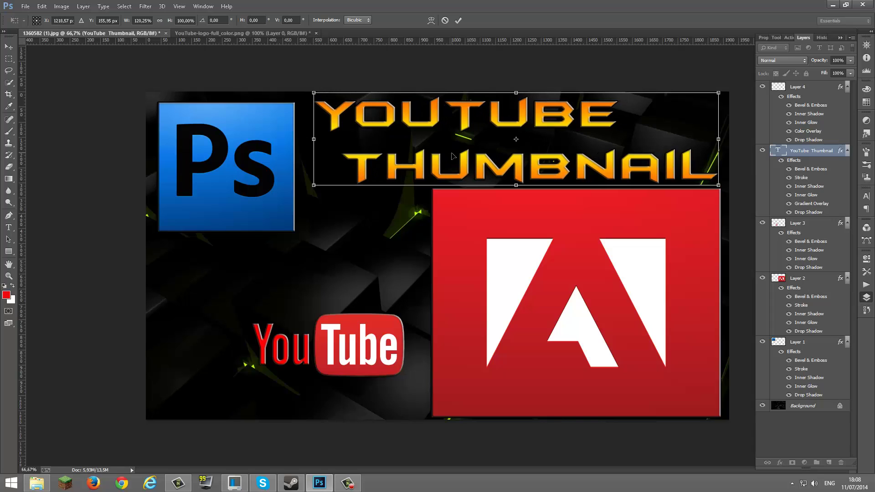
pyautogui.moveTo(344, 154); pyautogui.dragTo(343, 155)
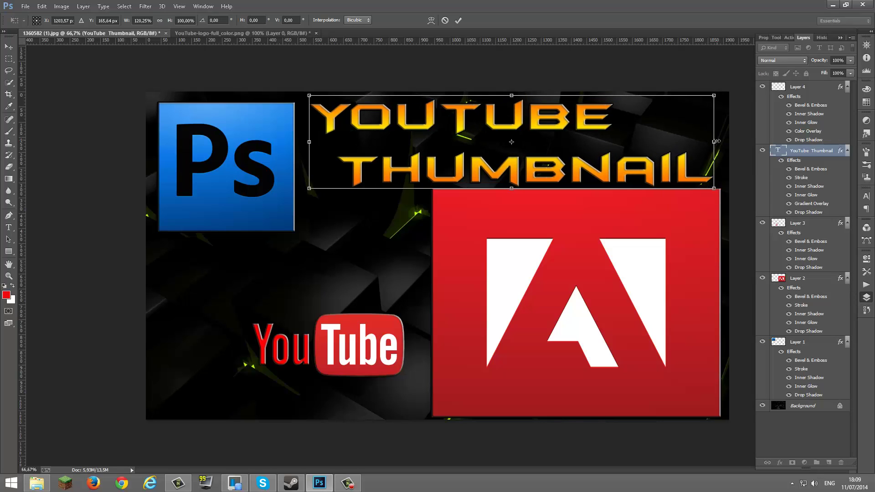
pyautogui.moveTo(717, 141); pyautogui.dragTo(674, 140)
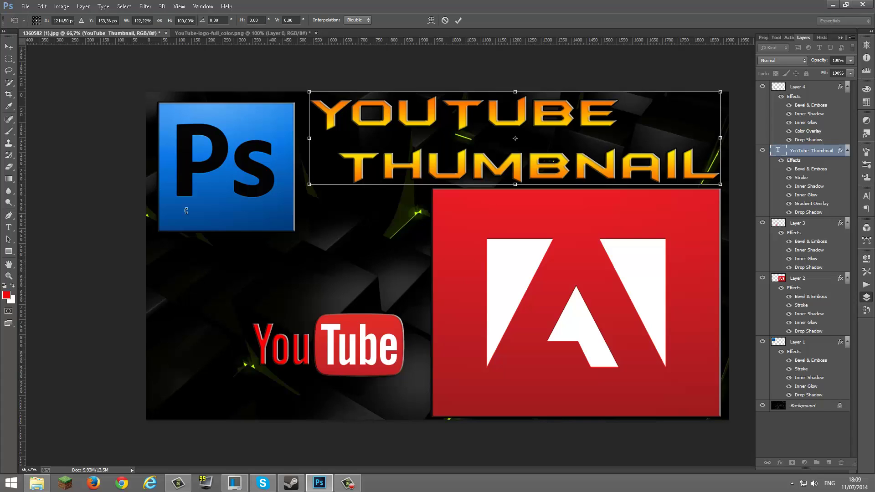
# Commit the Free Transform on the YOUTUBE THUMBNAIL title layer
pyautogui.click(9, 47)
pyautogui.click(360, 181)
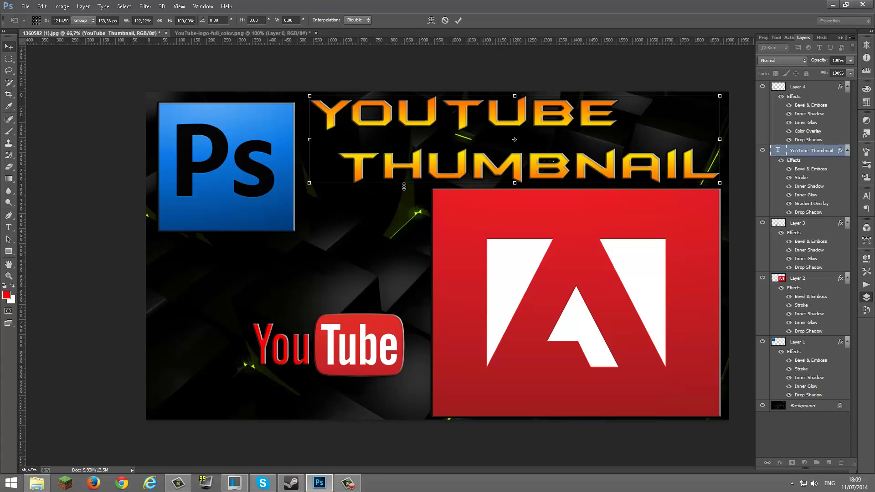
pyautogui.click(342, 490)
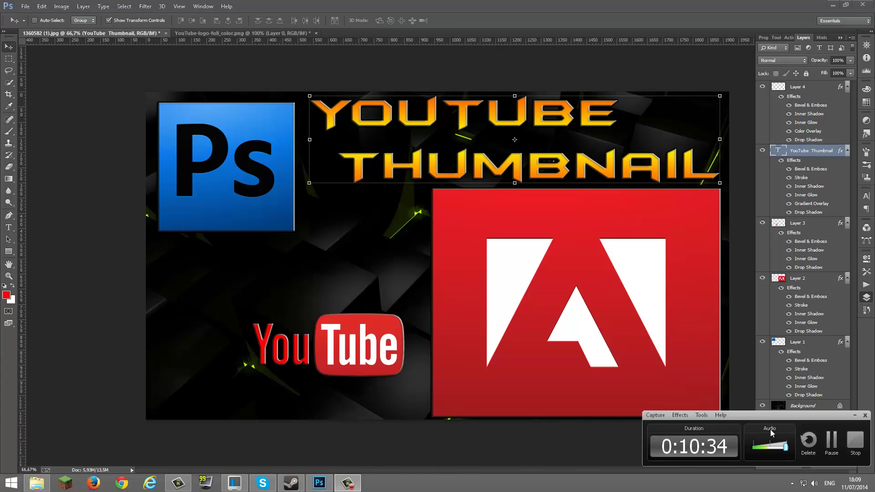
pyautogui.click(855, 415)
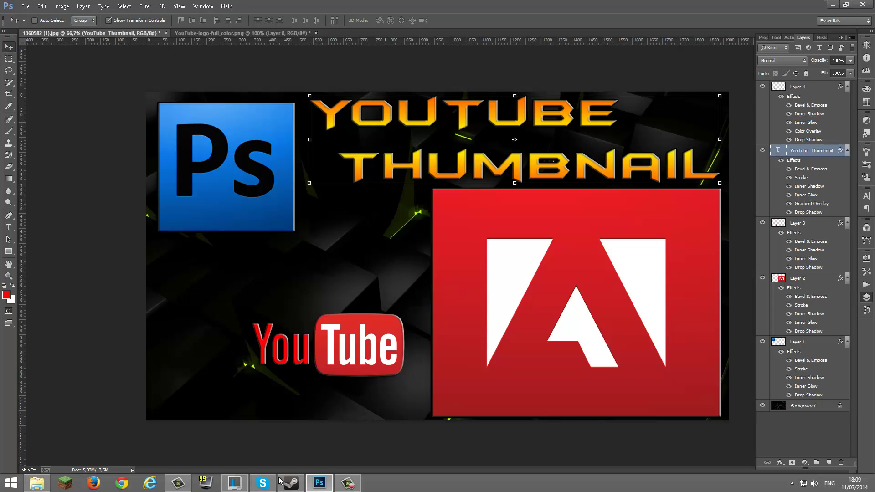
pyautogui.click(122, 484)
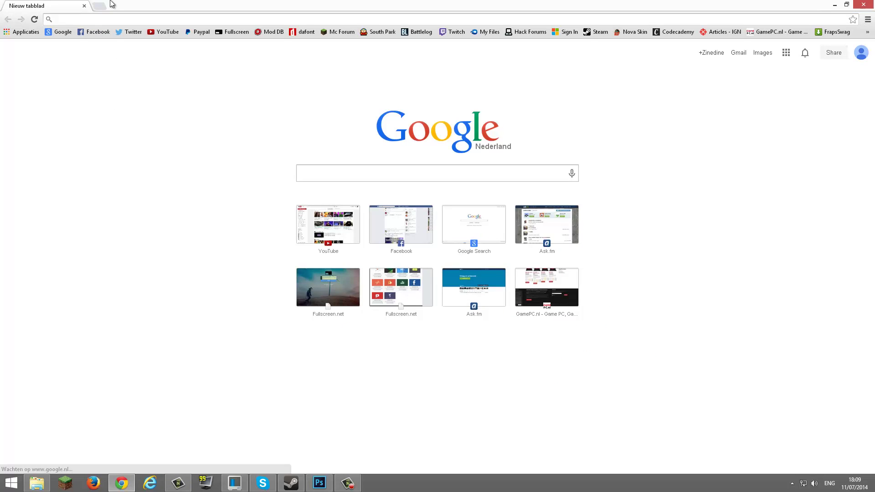
pyautogui.click(100, 6)
pyautogui.write('https://www.google.be')
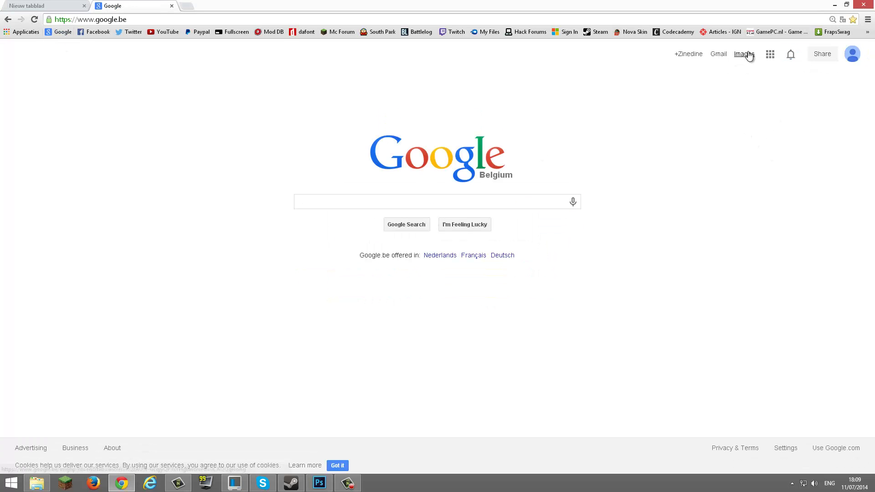
pyautogui.click(744, 54)
pyautogui.click(452, 196)
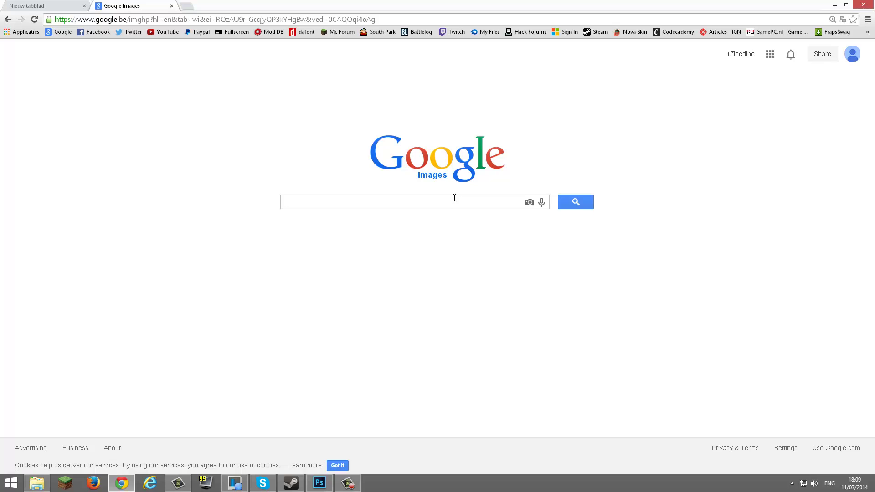
pyautogui.write('Fqce')
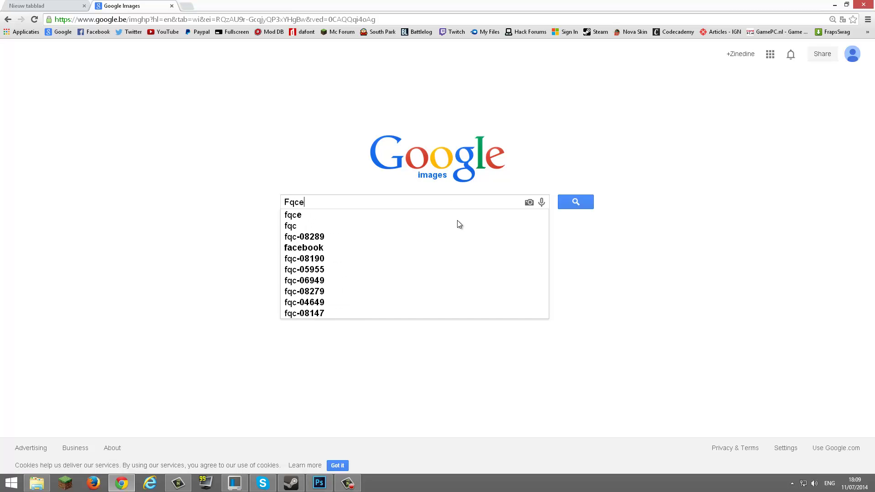
pyautogui.write('book')
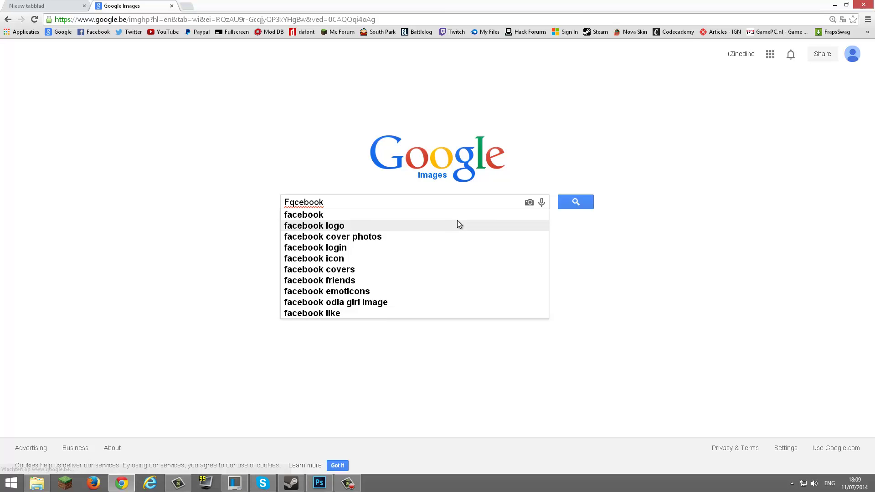
pyautogui.click(172, 6)
pyautogui.click(83, 7)
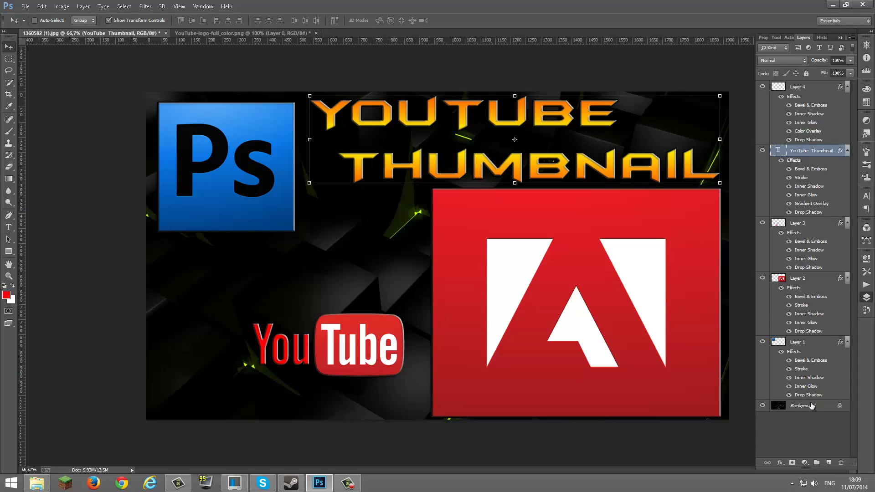
# Close the YouTube-logo-full_color.png document, discarding its changes
pyautogui.rightClick(802, 274)
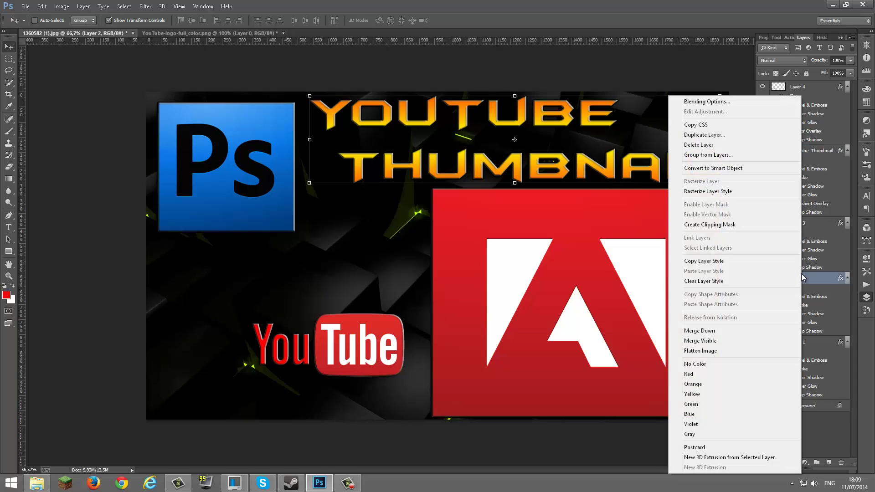
pyautogui.click(364, 456)
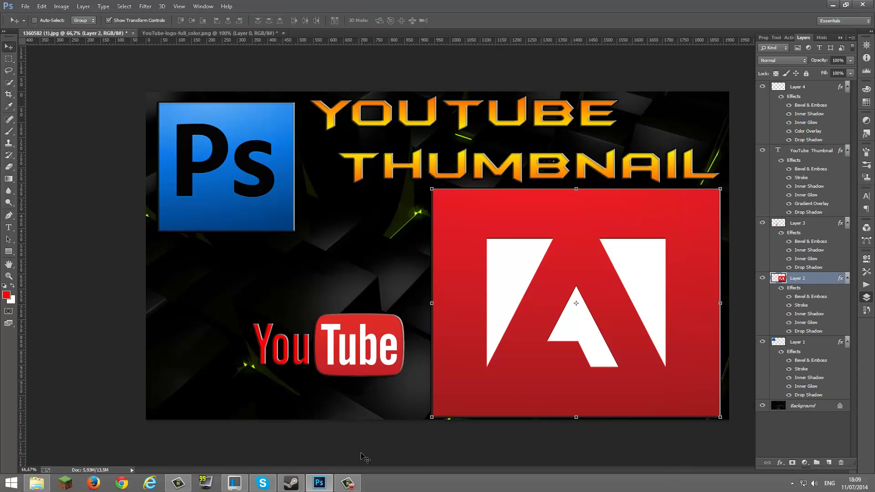
pyautogui.click(283, 33)
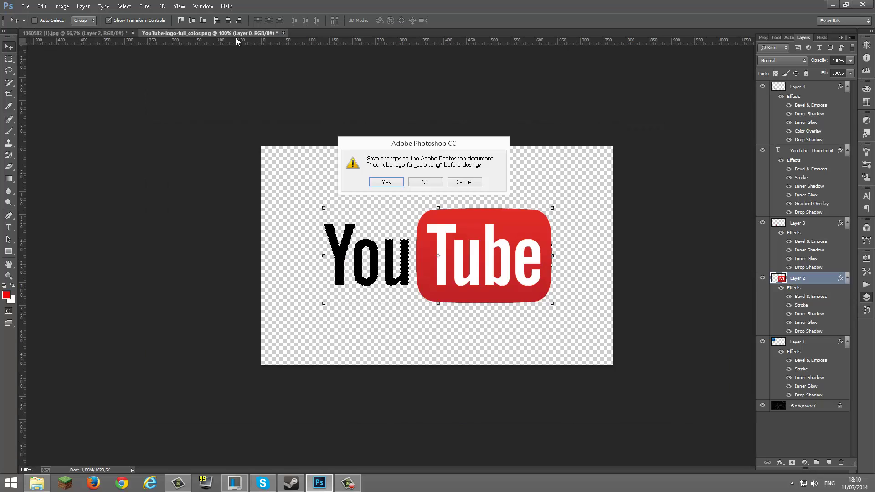
pyautogui.click(425, 183)
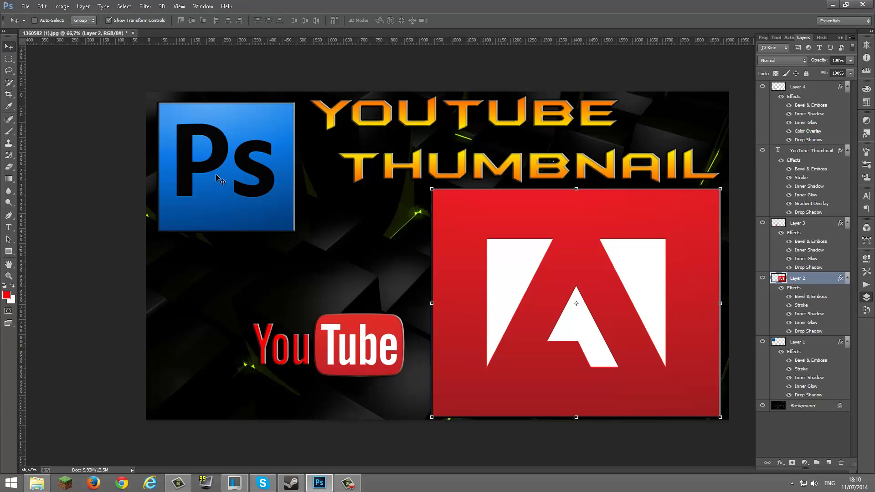
# Start Save As for the thumbnail with JPEG as the file format
pyautogui.click(26, 7)
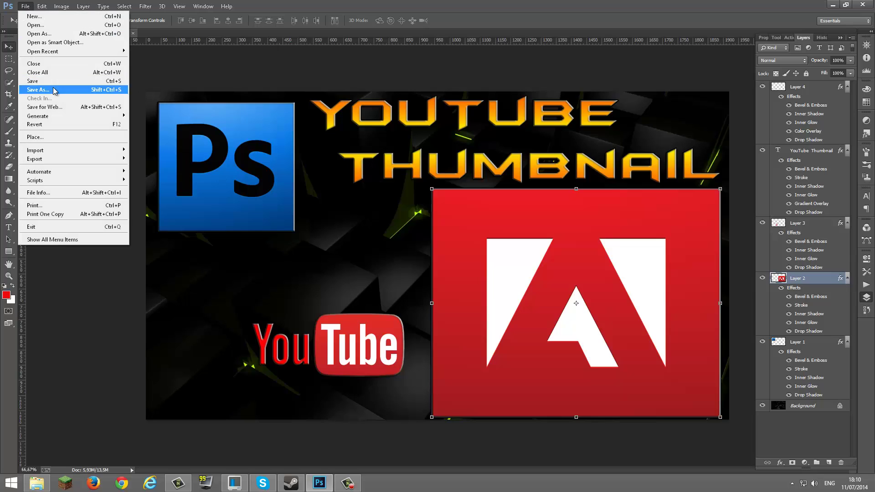
pyautogui.click(41, 89)
pyautogui.click(419, 299)
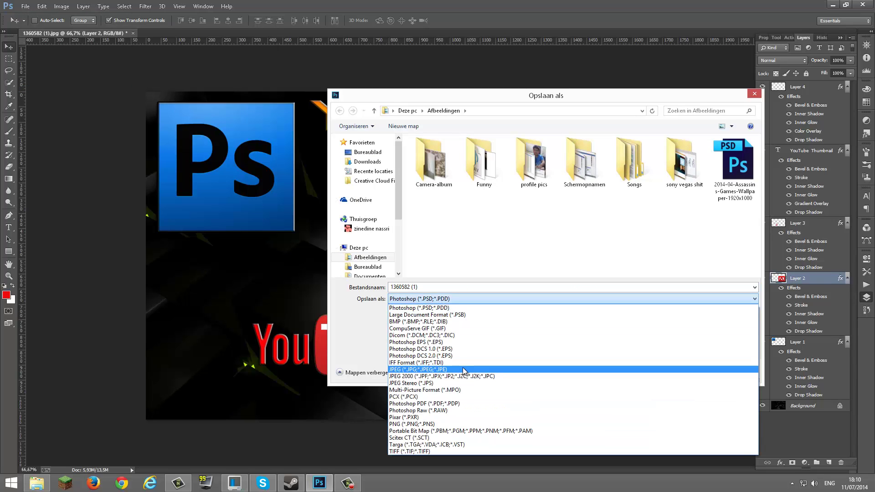
pyautogui.click(464, 370)
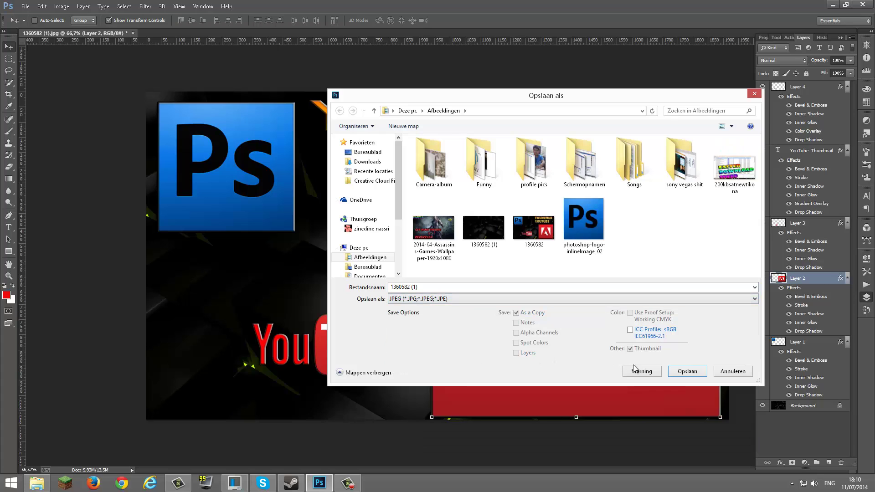
pyautogui.click(496, 297)
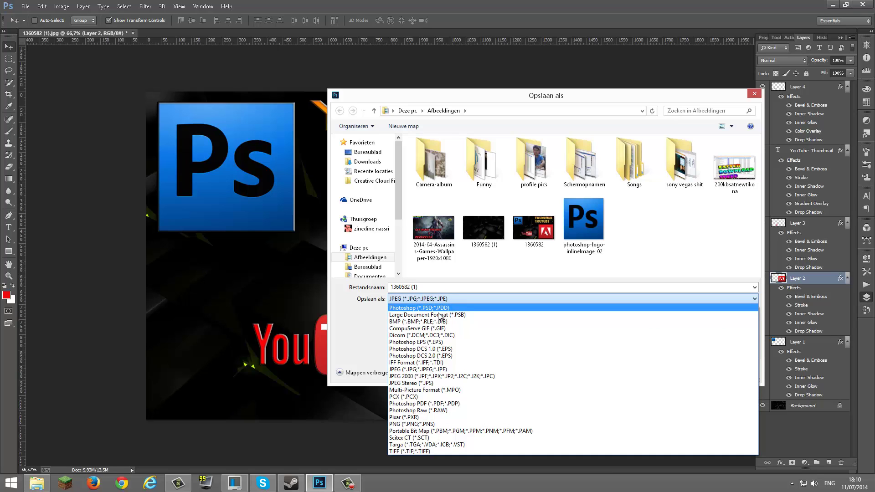
pyautogui.click(427, 370)
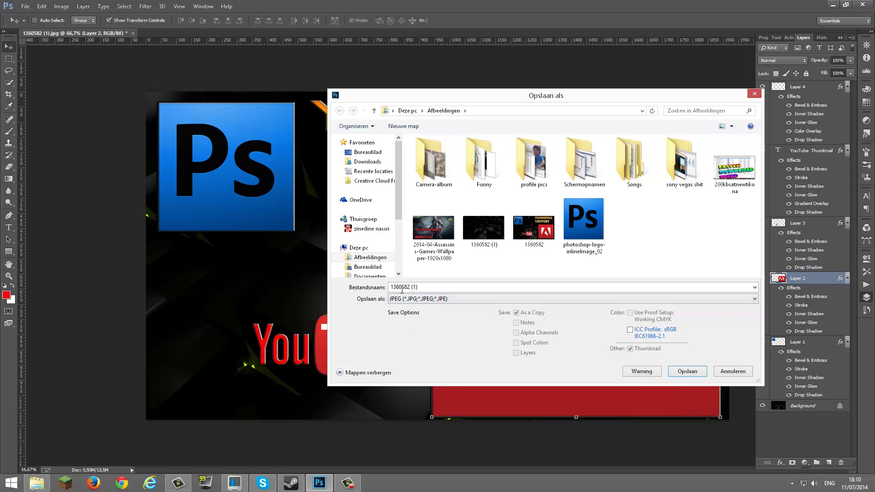
pyautogui.click(421, 299)
pyautogui.click(428, 370)
pyautogui.click(562, 299)
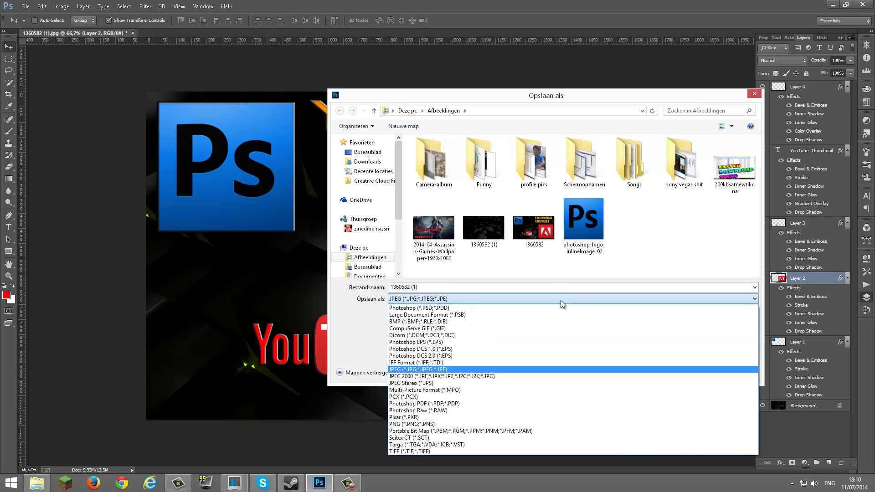
pyautogui.click(536, 370)
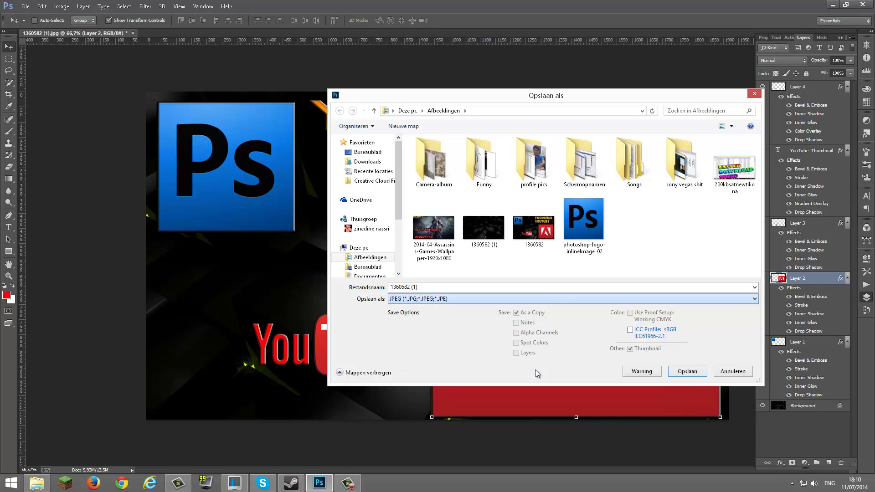
# Overwrite 1360582 (1).jpg, accept JPEG options, and quit Photoshop without saving layers
pyautogui.click(690, 373)
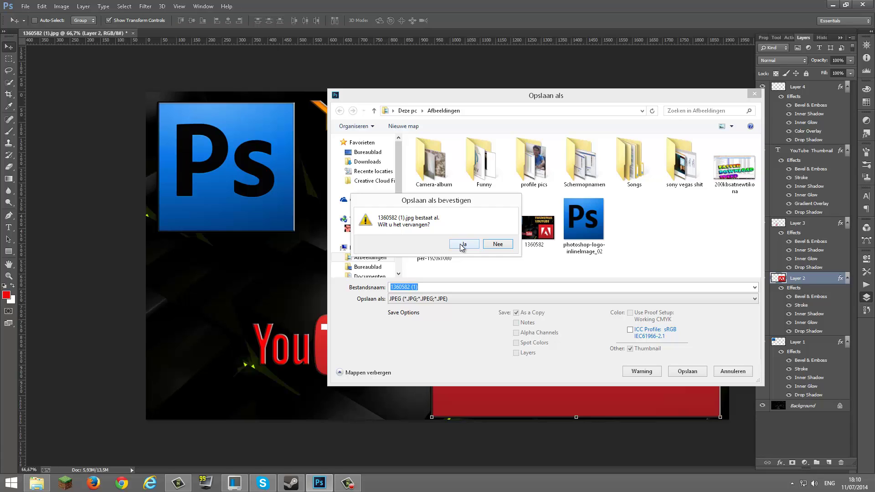
pyautogui.click(461, 245)
pyautogui.click(487, 136)
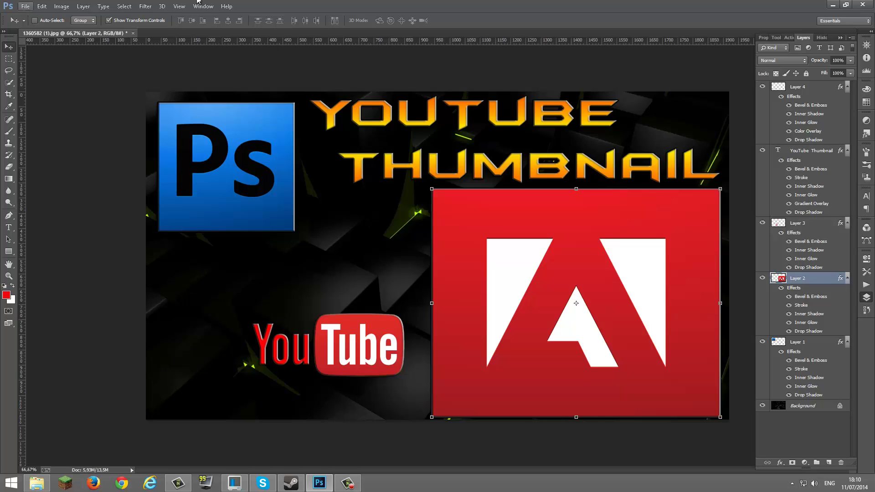
pyautogui.click(863, 4)
pyautogui.click(422, 183)
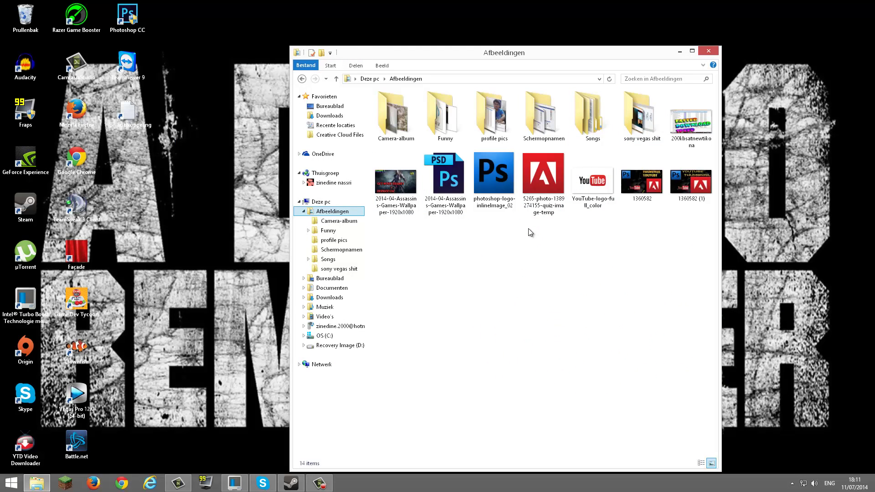
# Check the 1360582 (1) and 1360582 images in Pictures, then close Explorer
pyautogui.click(678, 200)
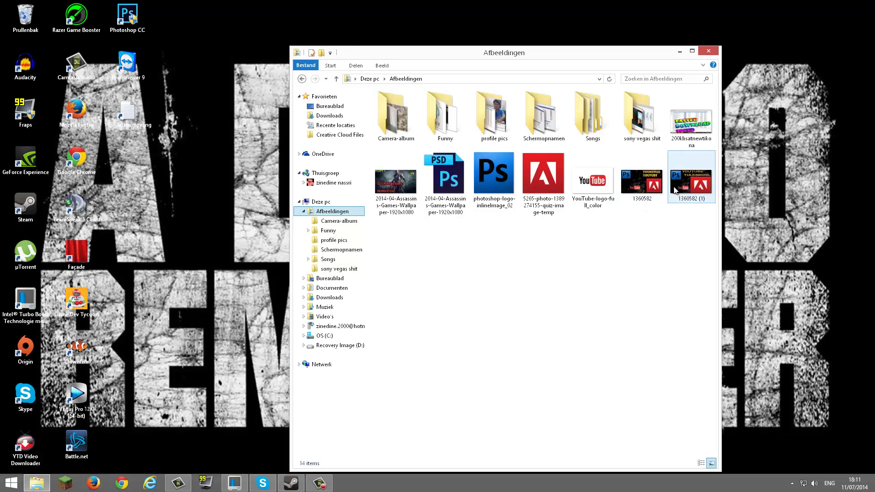
pyautogui.click(657, 200)
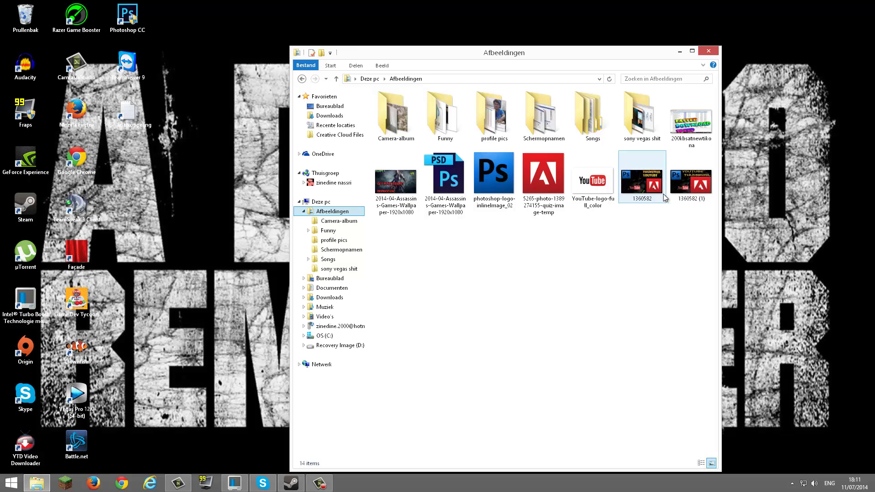
pyautogui.click(709, 51)
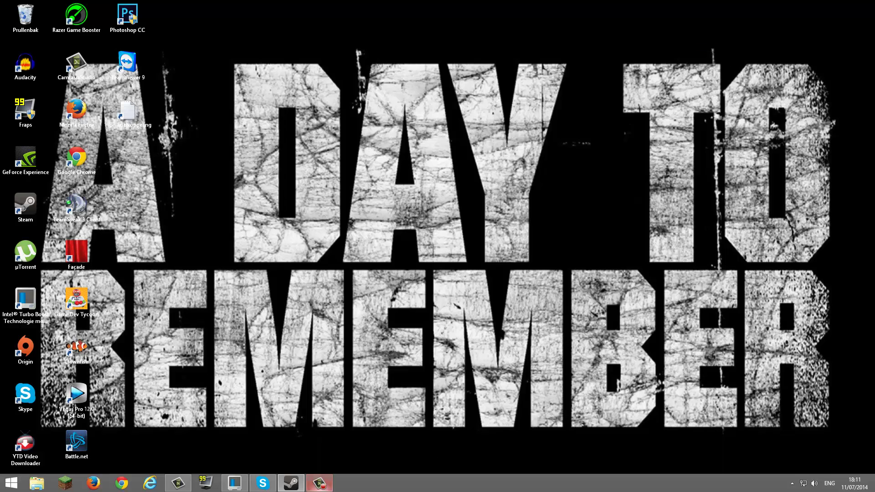